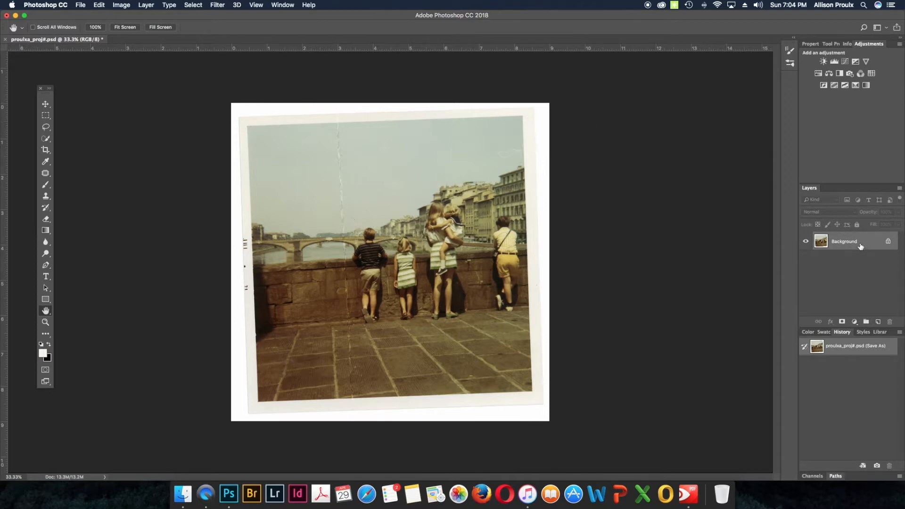
Step: Duplicate the Background layer, then save the document in Photoshop format on the Desktop, replacing the existing file
{"action": "key", "text": "super+j"}
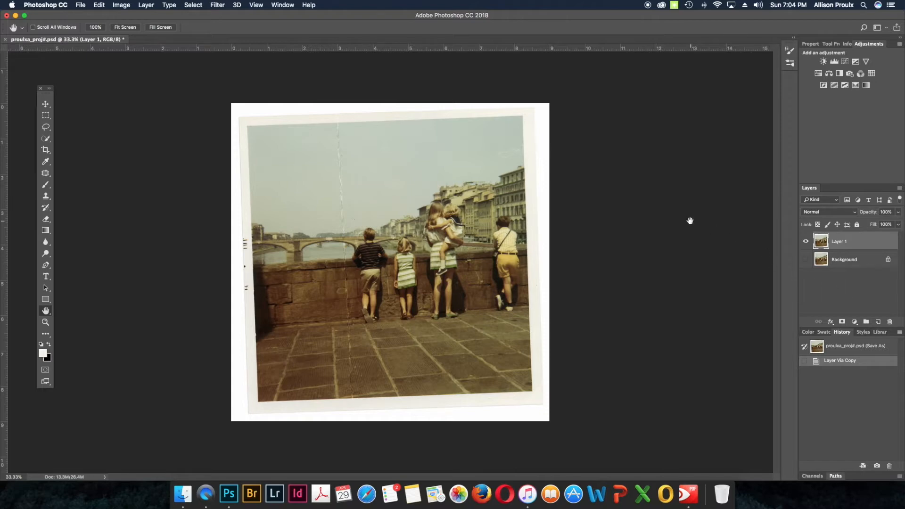
{"action": "left_click", "coordinate": [80, 8]}
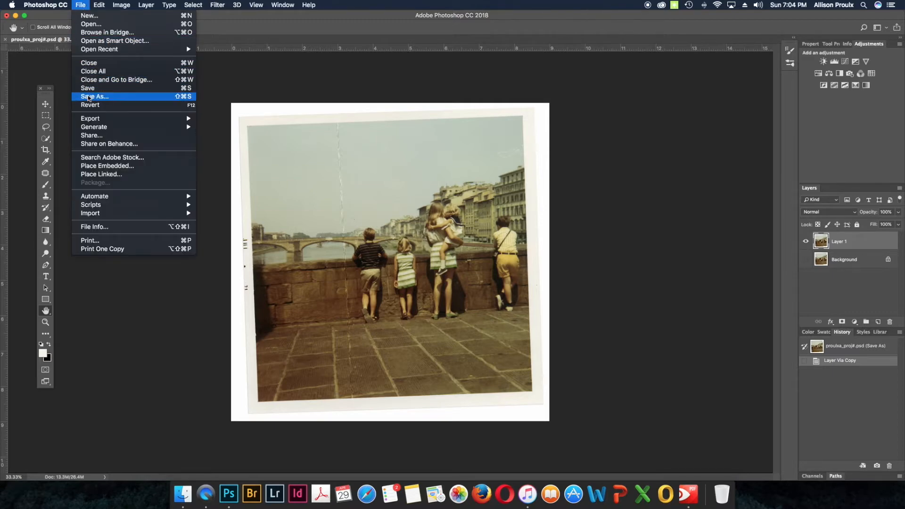
{"action": "left_click", "coordinate": [90, 95]}
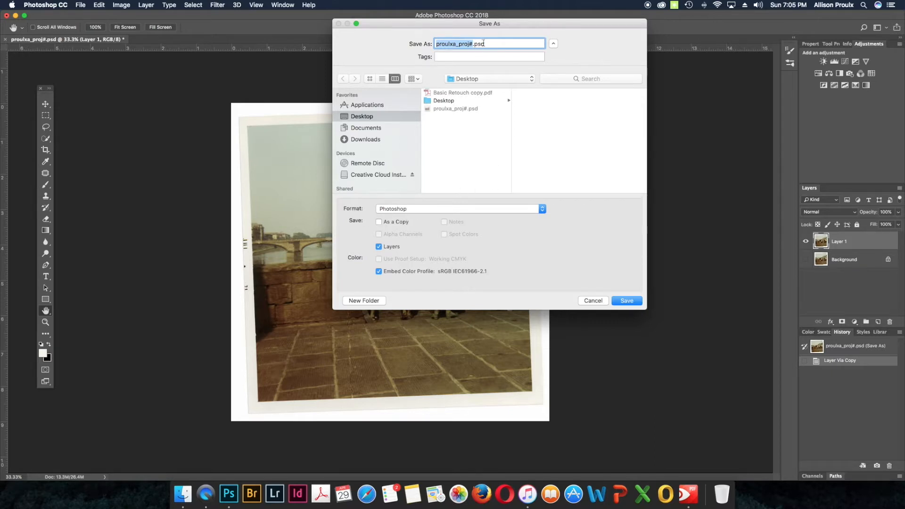
{"action": "left_click", "coordinate": [628, 301]}
{"action": "left_click", "coordinate": [558, 83]}
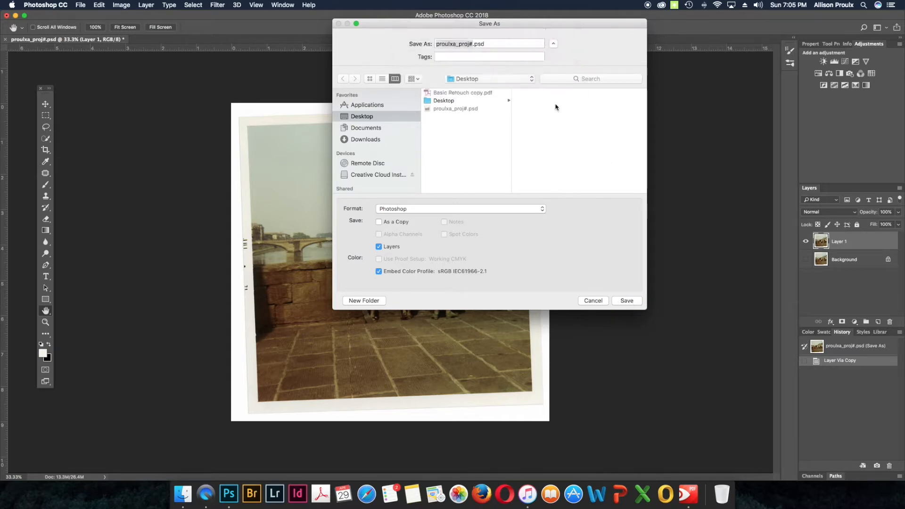
{"action": "left_click", "coordinate": [438, 149]}
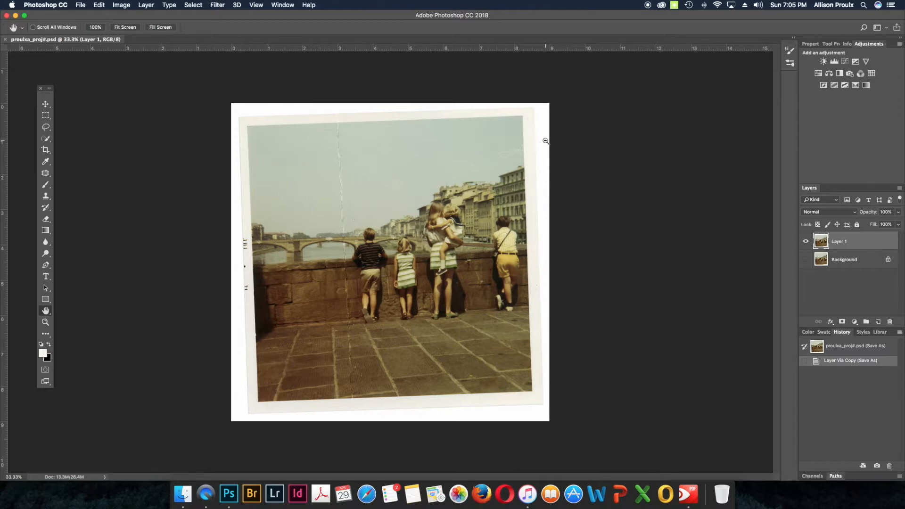
Step: Check the uncropped image's dimensions and resolution in Image Size
{"action": "key", "text": "super+alt+i"}
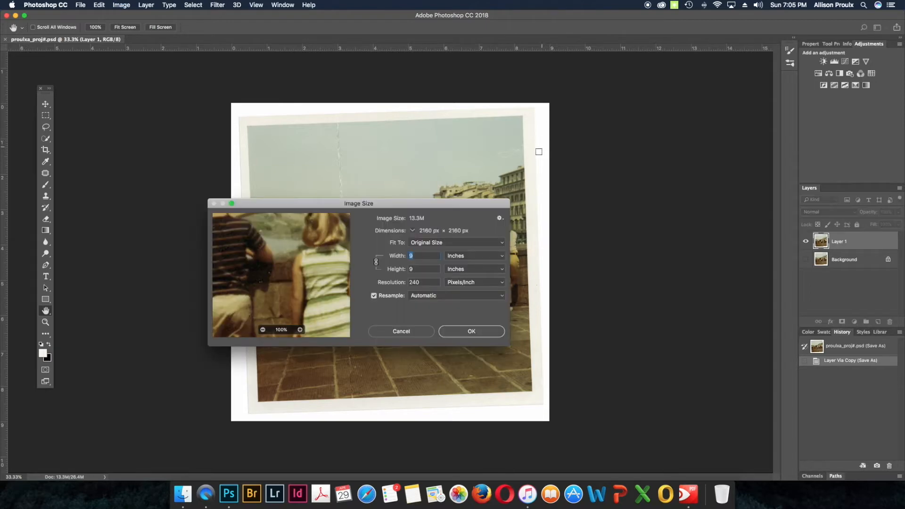
{"action": "left_click_drag", "start_coordinate": [491, 203], "coordinate": [488, 173]}
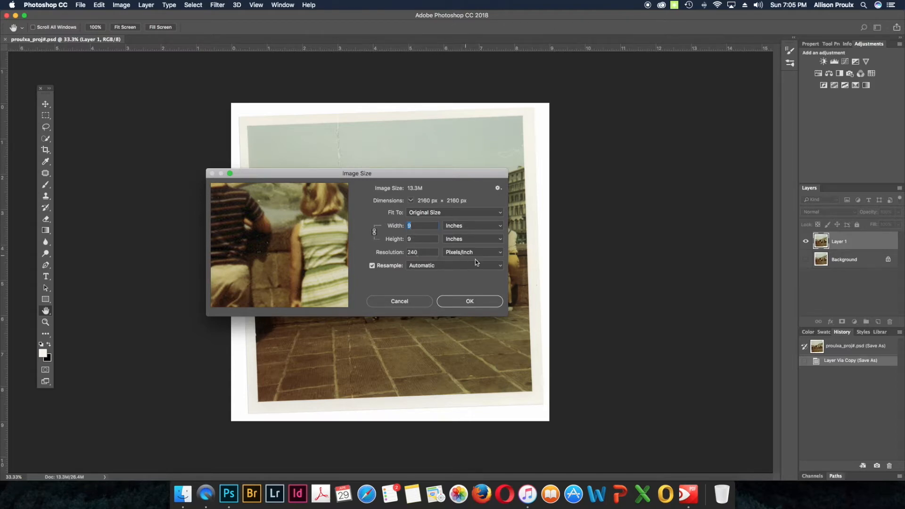
{"action": "left_click", "coordinate": [486, 303]}
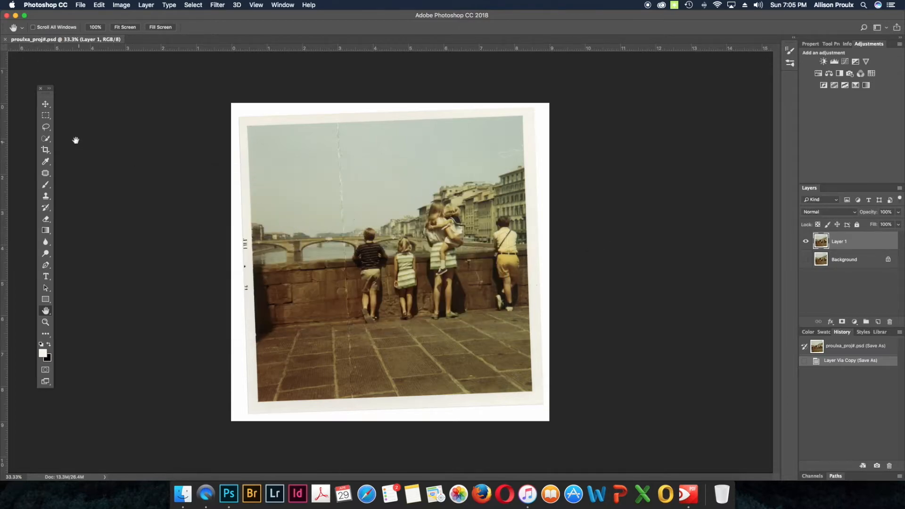
Step: Set up the Crop tool for width, height and resolution at 7 in by 7 in and 200 px/in
{"action": "left_click", "coordinate": [45, 149]}
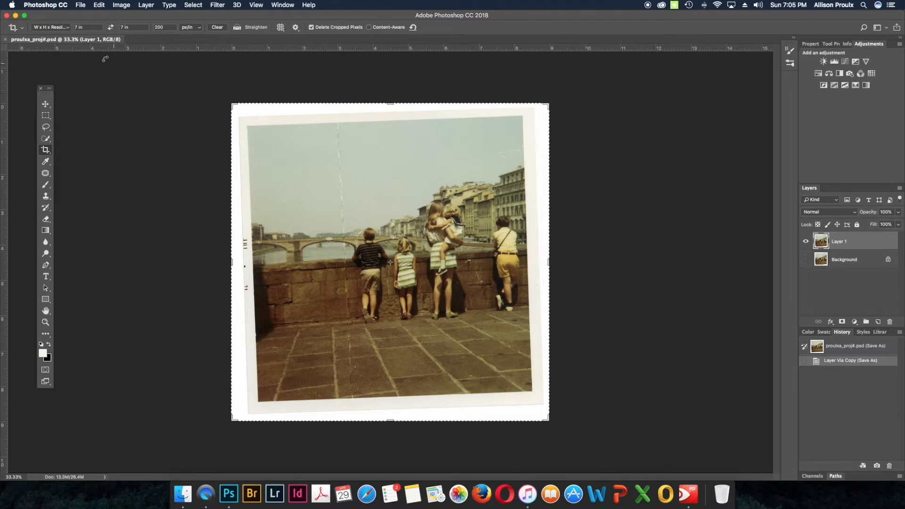
{"action": "left_click", "coordinate": [69, 29]}
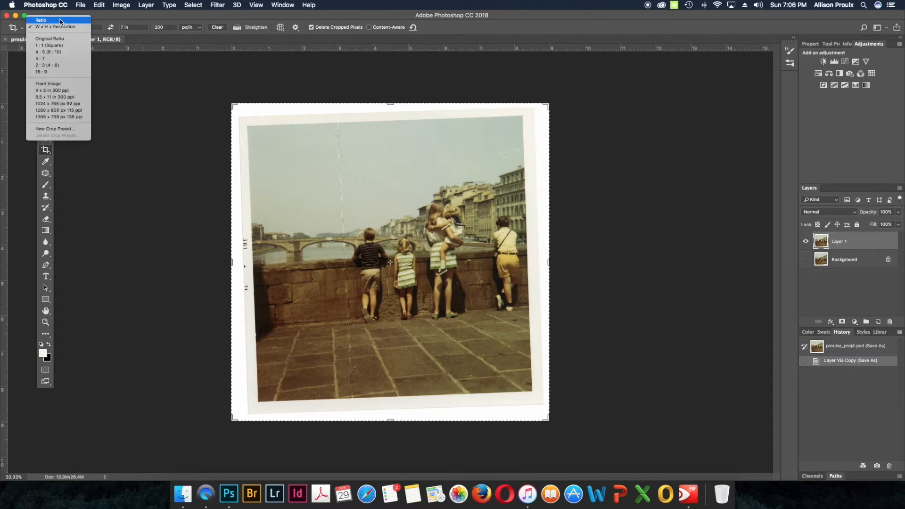
{"action": "left_click", "coordinate": [61, 20]}
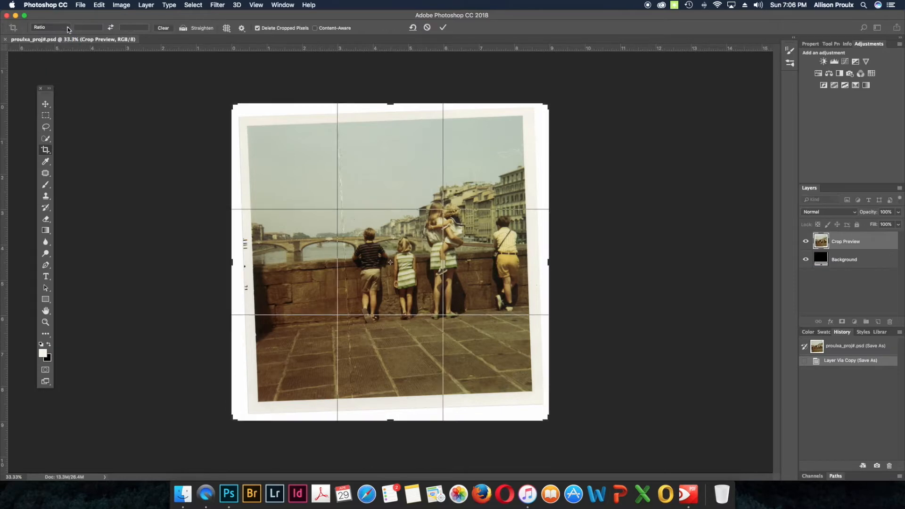
{"action": "left_click", "coordinate": [67, 27]}
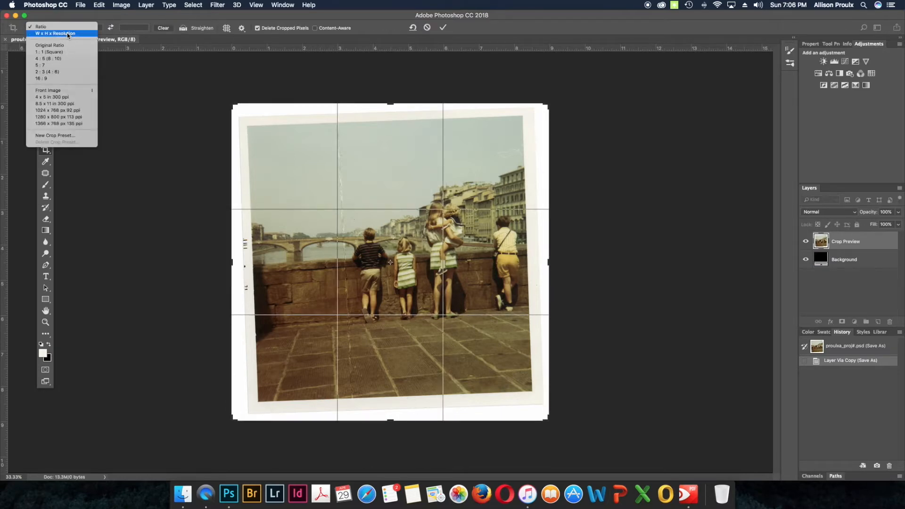
{"action": "left_click", "coordinate": [68, 34]}
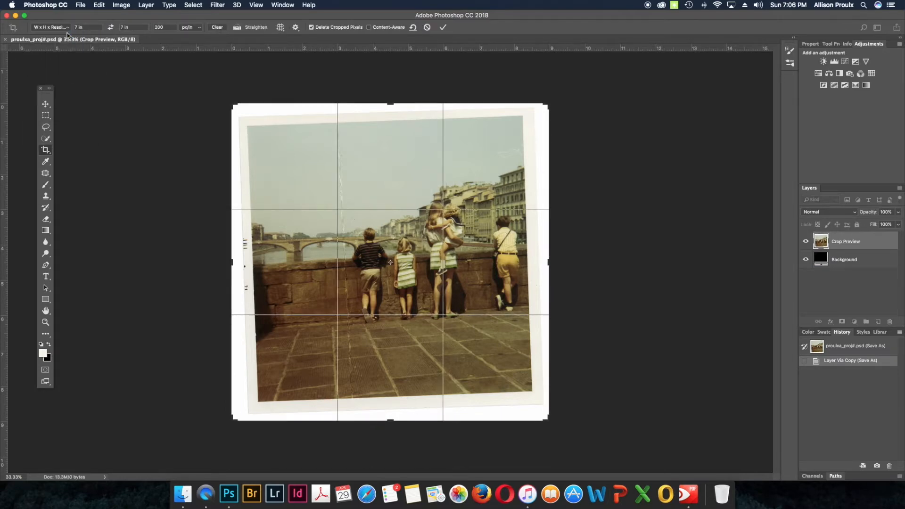
{"action": "key", "text": "Return"}
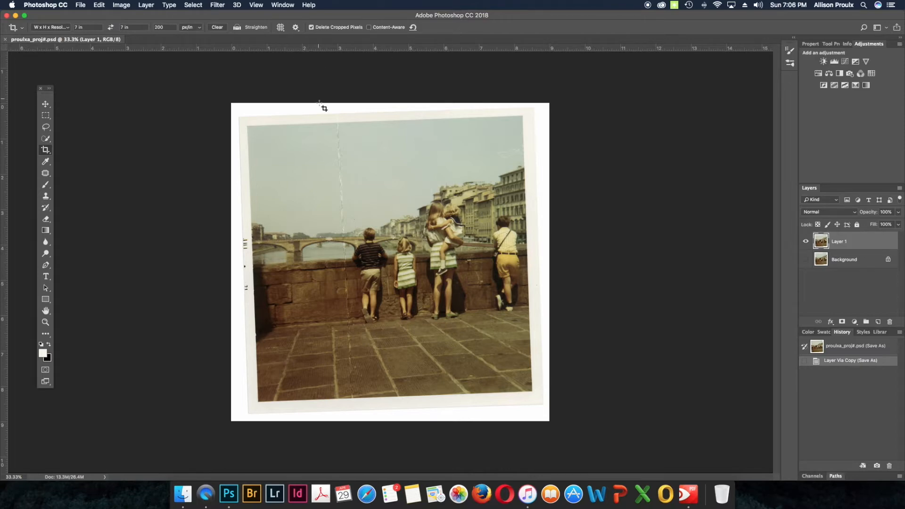
Step: Straighten the photo along its upper edge and crop away the white paper border around the picture
{"action": "left_click", "coordinate": [287, 137]}
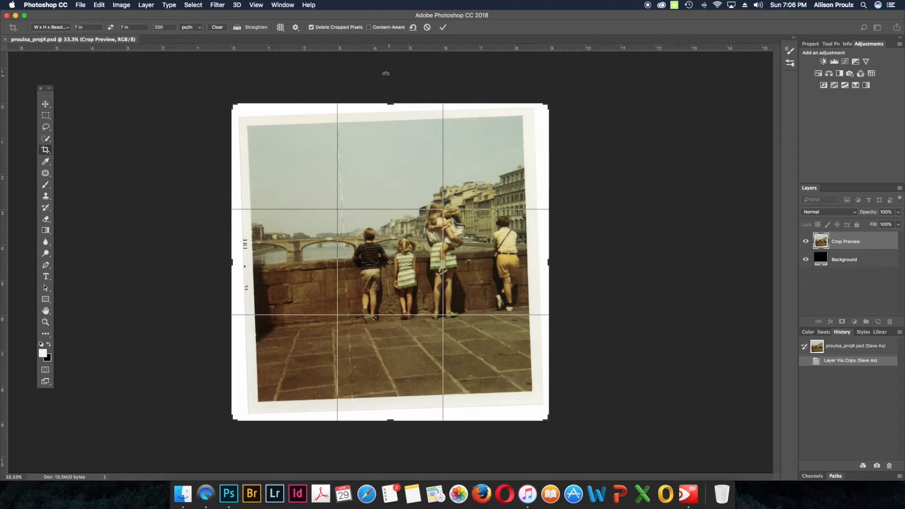
{"action": "left_click", "coordinate": [255, 28]}
{"action": "left_click_drag", "start_coordinate": [249, 128], "coordinate": [522, 119]}
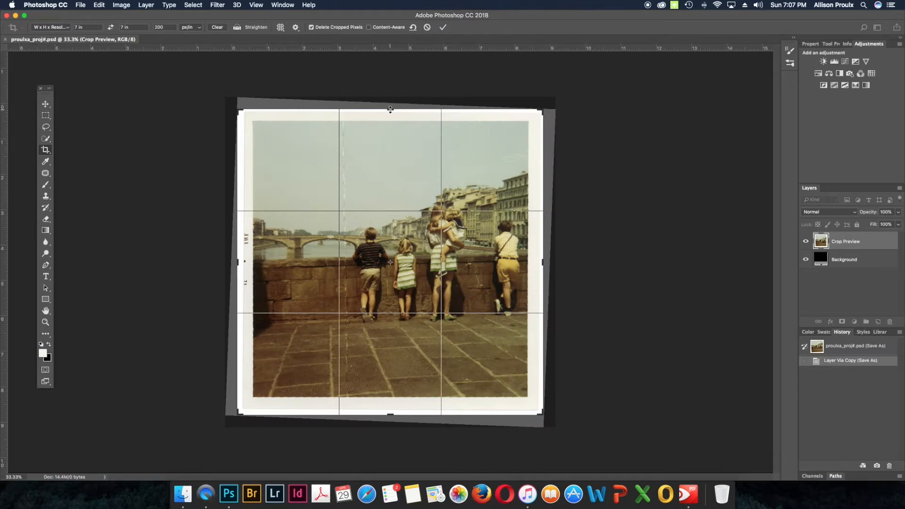
{"action": "left_click_drag", "start_coordinate": [391, 110], "coordinate": [390, 120]}
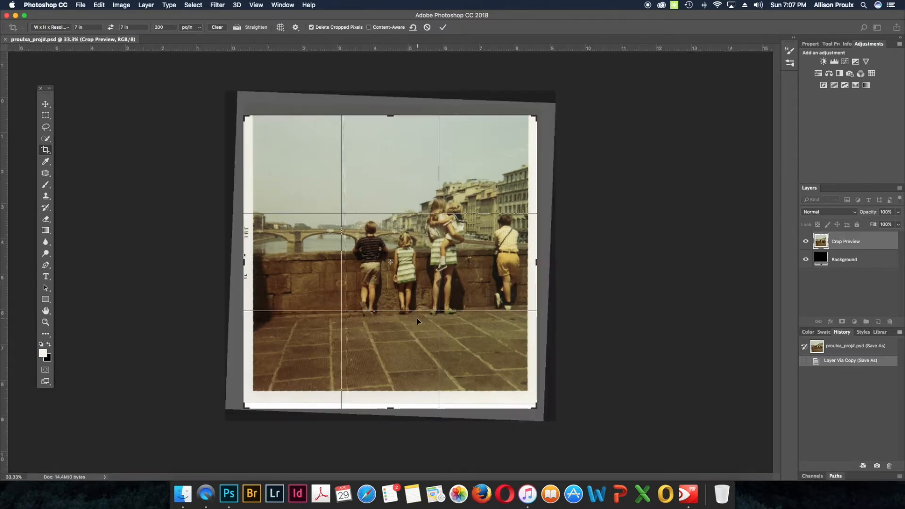
{"action": "left_click_drag", "start_coordinate": [390, 408], "coordinate": [390, 398]}
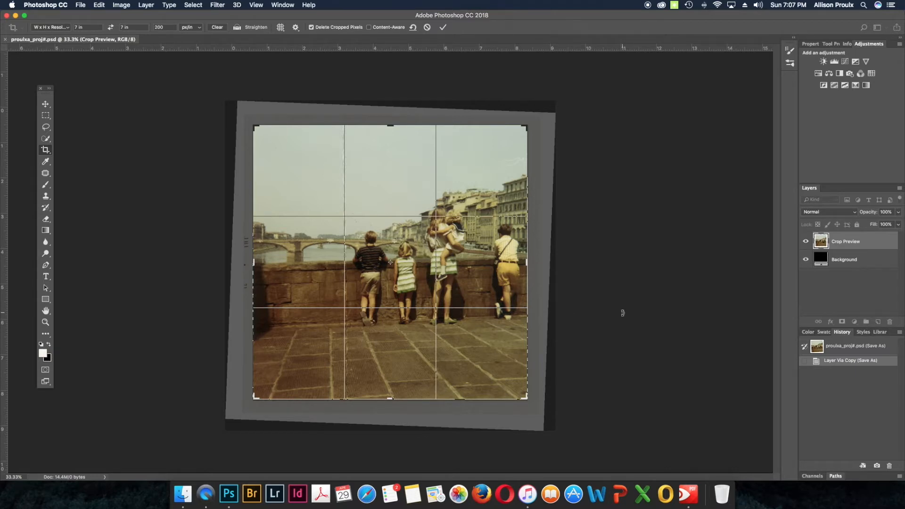
{"action": "key", "text": "Return"}
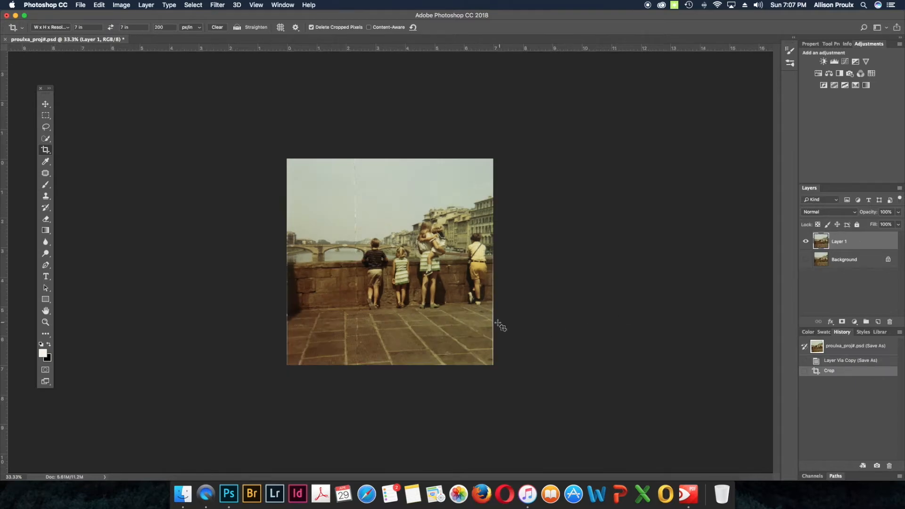
Step: Crop the remaining slivers of border off the photo's right and left edges
{"action": "left_click", "coordinate": [480, 331]}
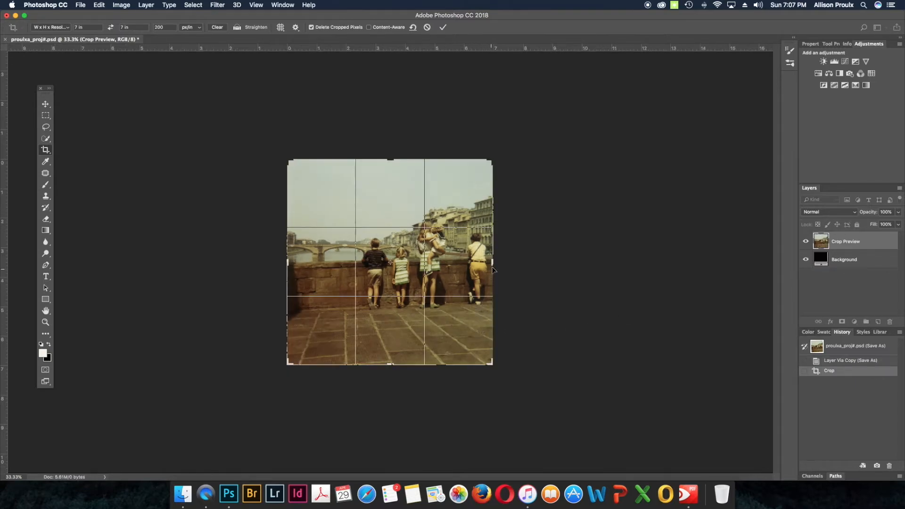
{"action": "left_click_drag", "start_coordinate": [491, 262], "coordinate": [490, 262]}
{"action": "key", "text": "super+r"}
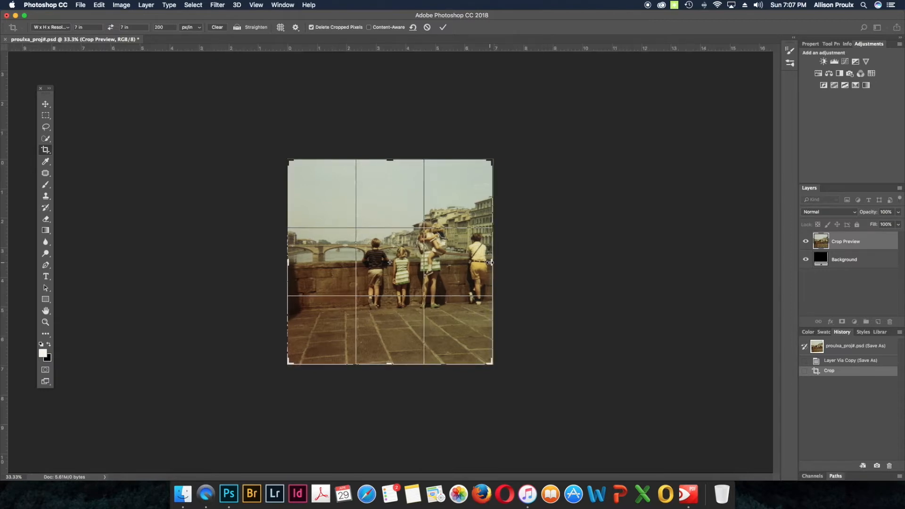
{"action": "key", "text": "Return"}
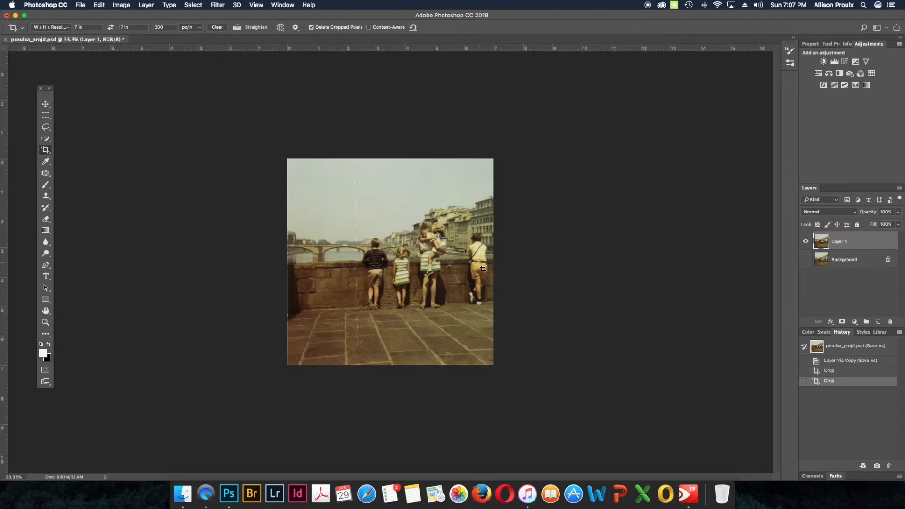
{"action": "left_click", "coordinate": [333, 318]}
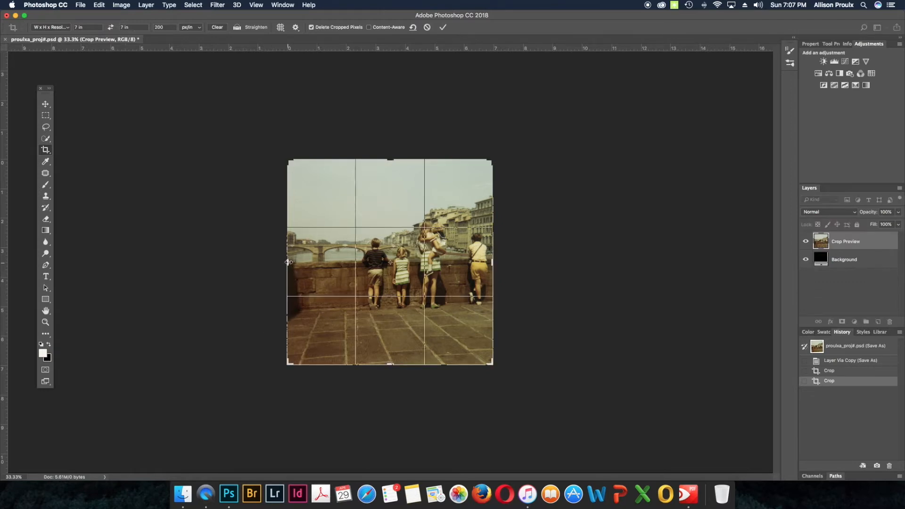
{"action": "left_click_drag", "start_coordinate": [288, 263], "coordinate": [288, 262]}
{"action": "key", "text": "Return"}
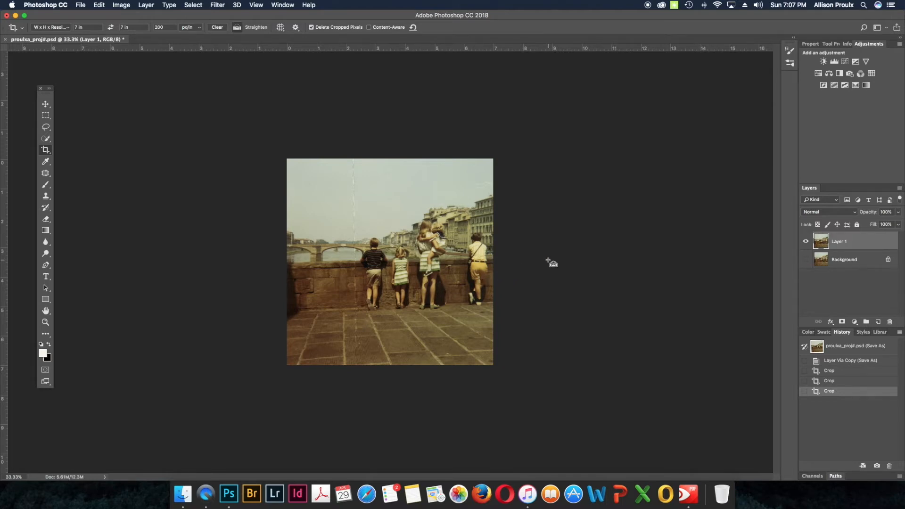
Step: Inspect the cropped photo up close and check its dimensions and resolution in Image Size
{"action": "key", "text": "super+equal"}
{"action": "key", "text": "super+equal"}
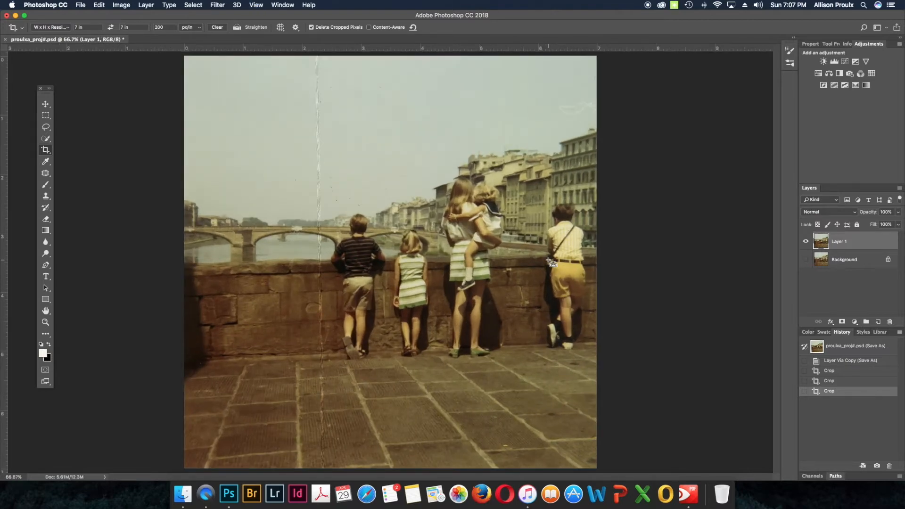
{"action": "key", "text": "super+minus"}
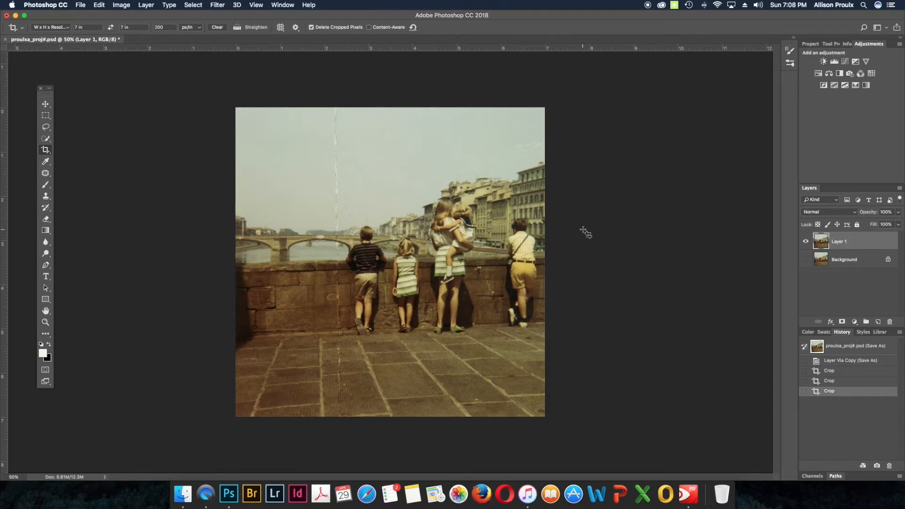
{"action": "key", "text": "super+alt+i"}
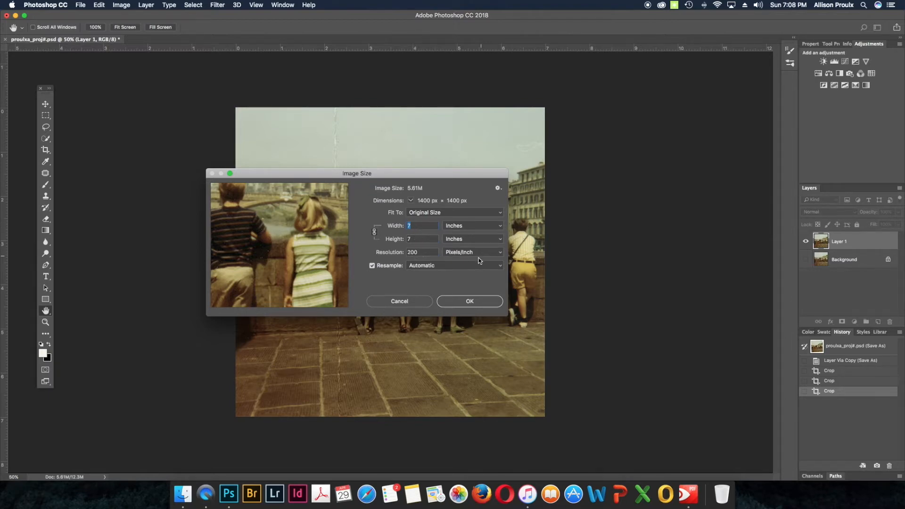
{"action": "left_click", "coordinate": [473, 305]}
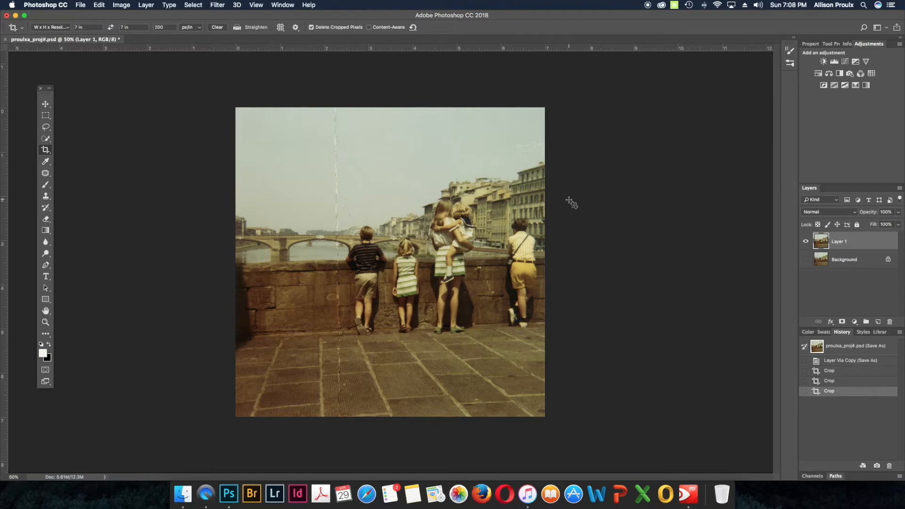
Step: Save the cropped document and check that Adjustments is among the displayed windows
{"action": "key", "text": "super+s"}
{"action": "left_click", "coordinate": [282, 5]}
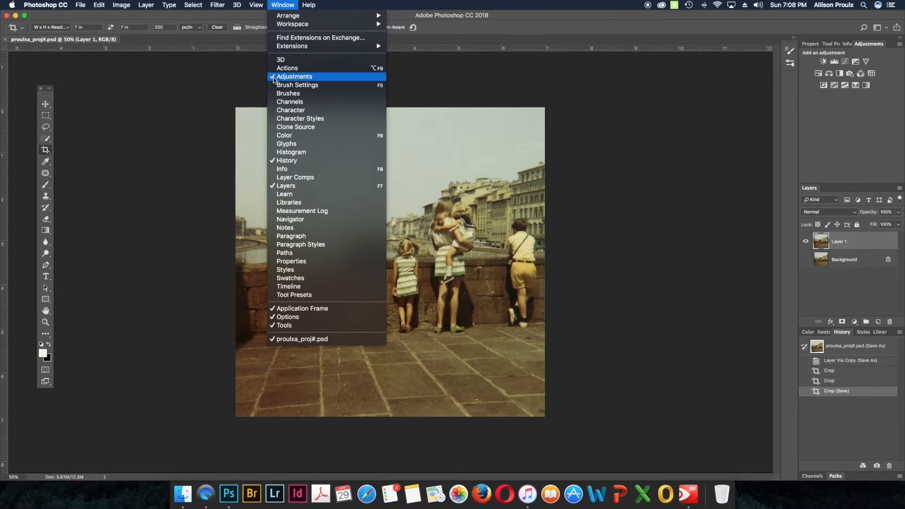
{"action": "left_click", "coordinate": [436, 78]}
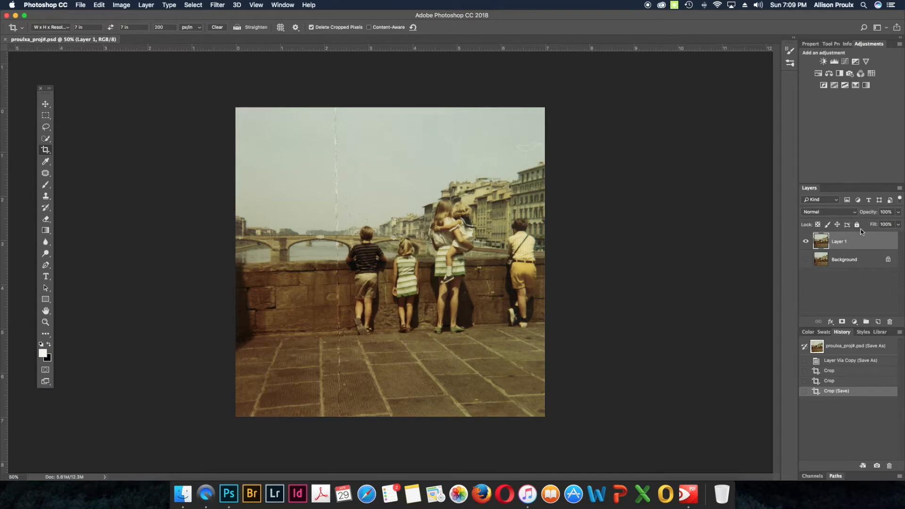
Step: Add a Curves adjustment layer and set its white point by sampling the white clothing of the girl carrying the child
{"action": "left_click", "coordinate": [845, 62]}
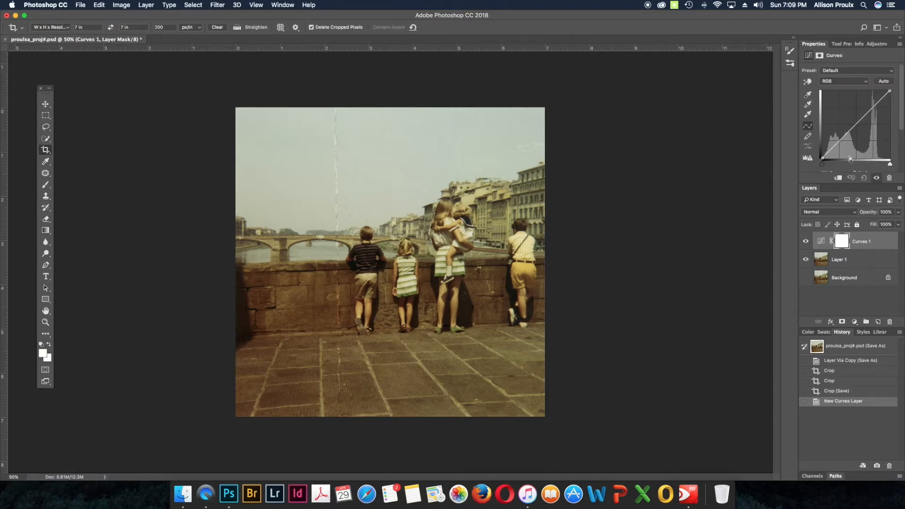
{"action": "left_click", "coordinate": [809, 116]}
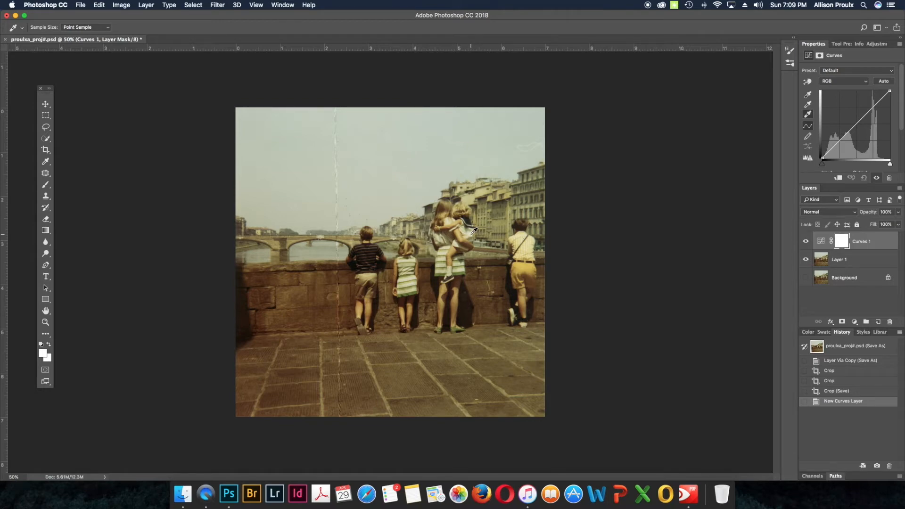
{"action": "left_click", "coordinate": [443, 249]}
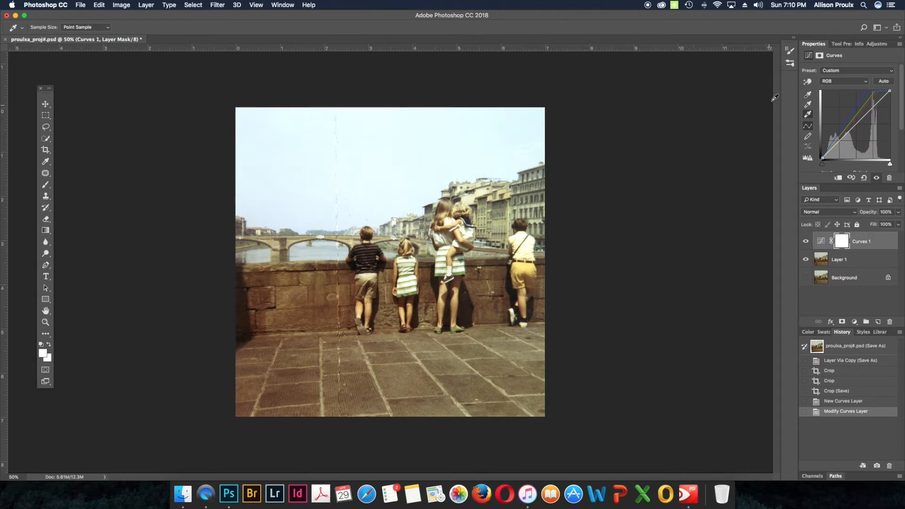
Step: Add a Levels adjustment layer with shadow input 15 and midtone 0.9, and compare the photo with and without it
{"action": "left_click", "coordinate": [875, 43]}
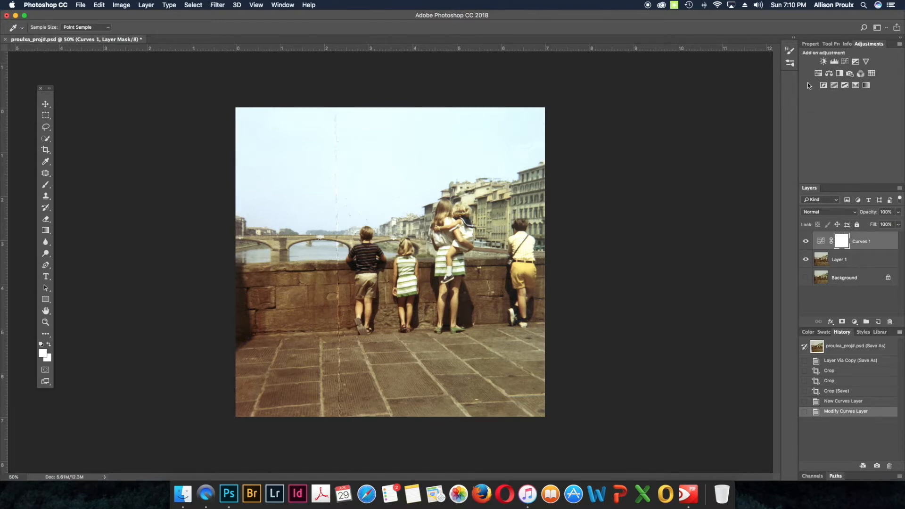
{"action": "left_click", "coordinate": [833, 62]}
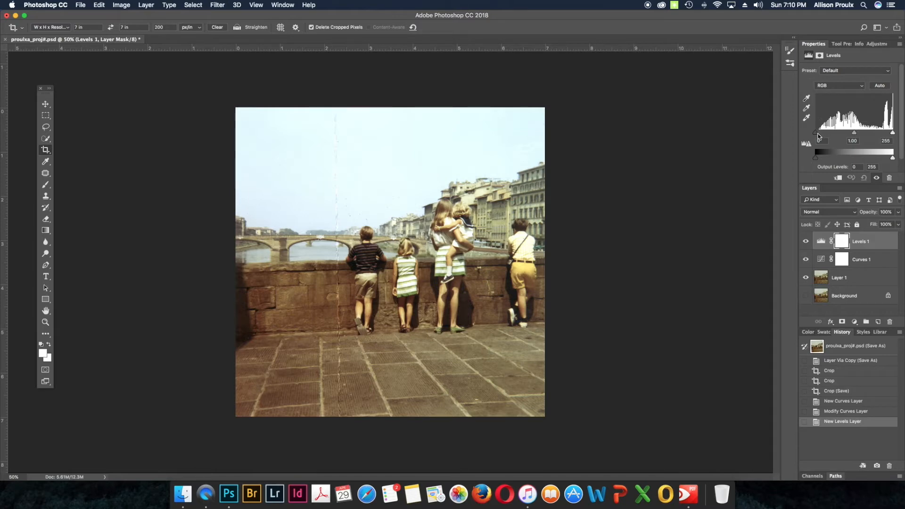
{"action": "left_click_drag", "start_coordinate": [816, 133], "coordinate": [855, 135]}
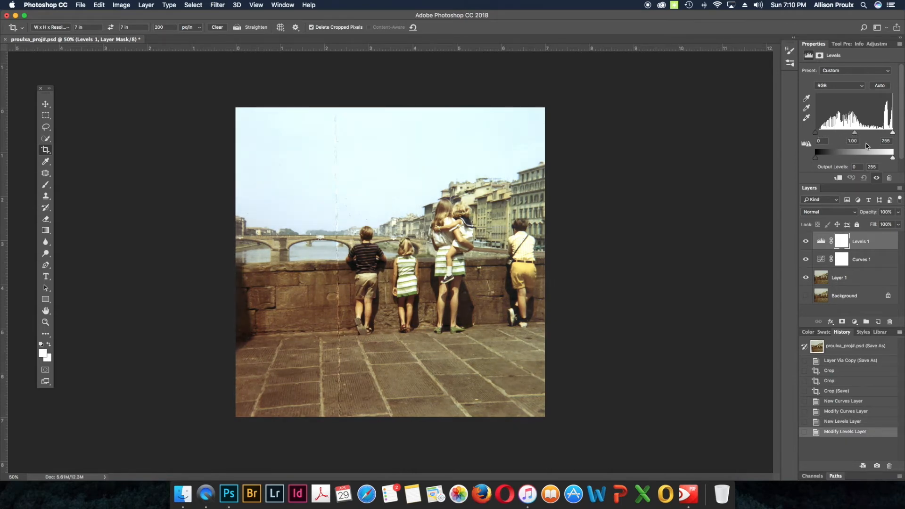
{"action": "left_click", "coordinate": [824, 141]}
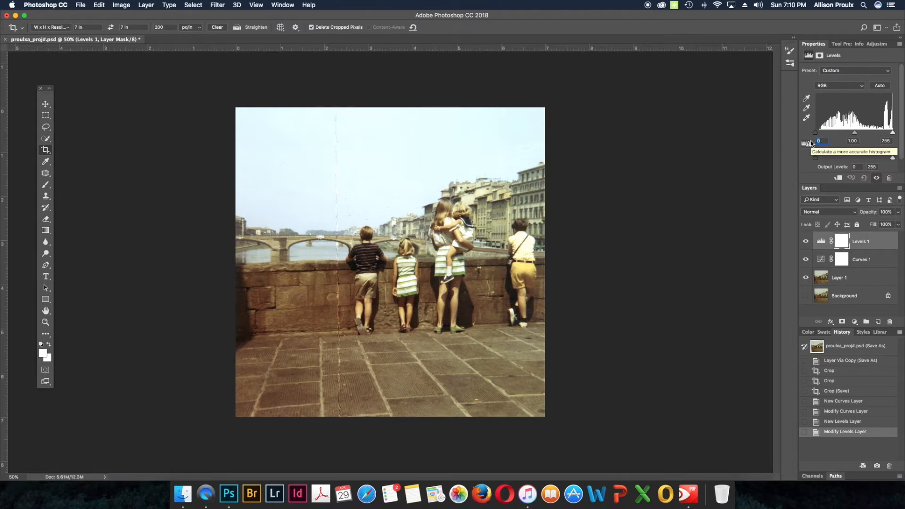
{"action": "type", "text": "15"}
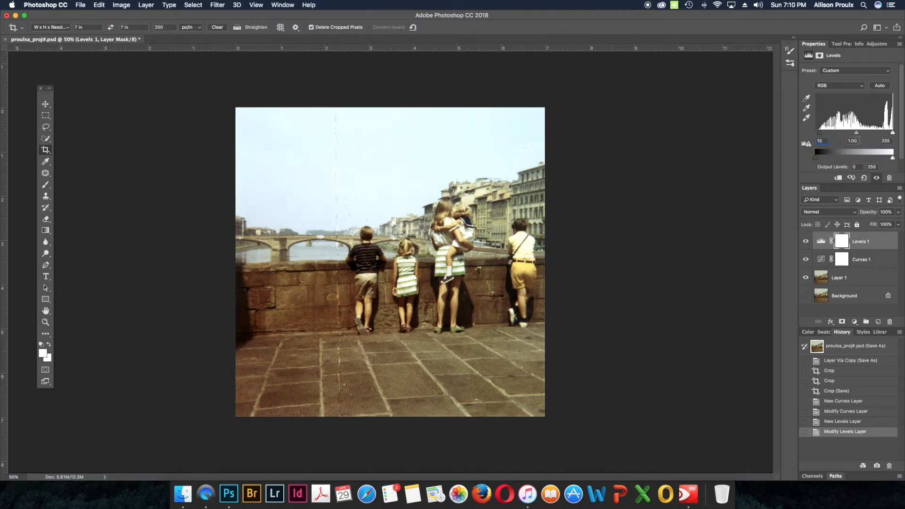
{"action": "left_click", "coordinate": [858, 141]}
{"action": "type", "text": ".9"}
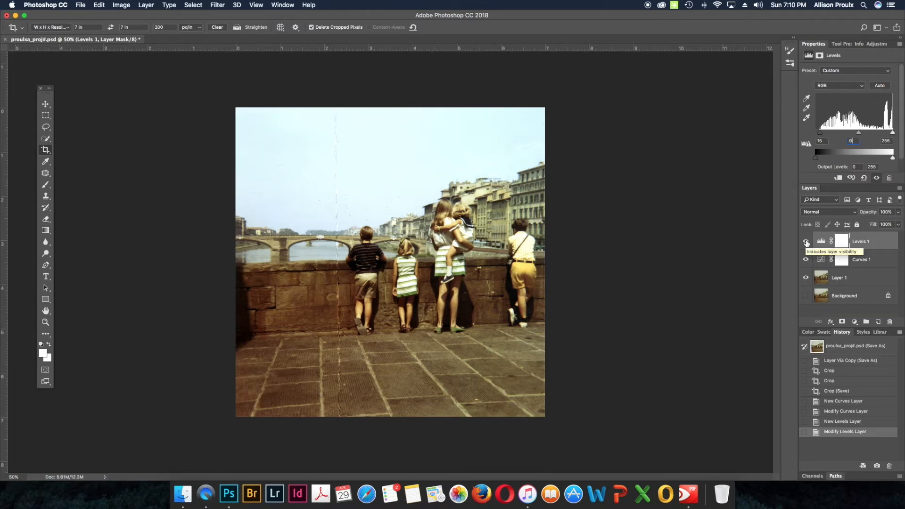
{"action": "left_click", "coordinate": [806, 242]}
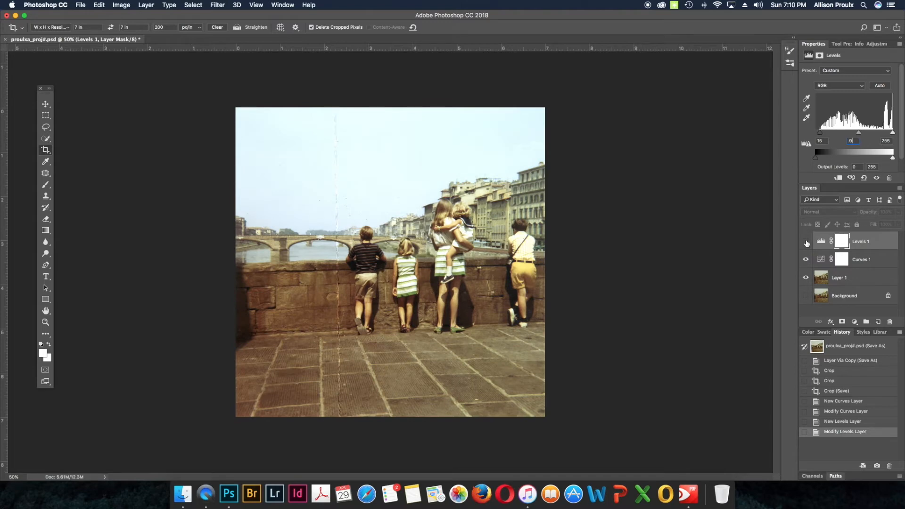
{"action": "left_click", "coordinate": [806, 242]}
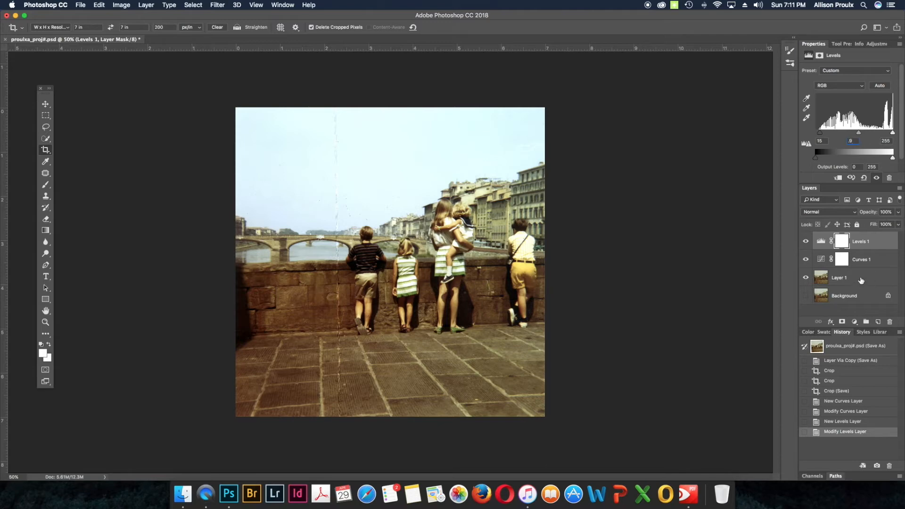
Step: Merge the Levels 1 and Curves 1 adjustment layers with Layer 1 into a single layer
{"action": "left_click", "coordinate": [861, 280]}
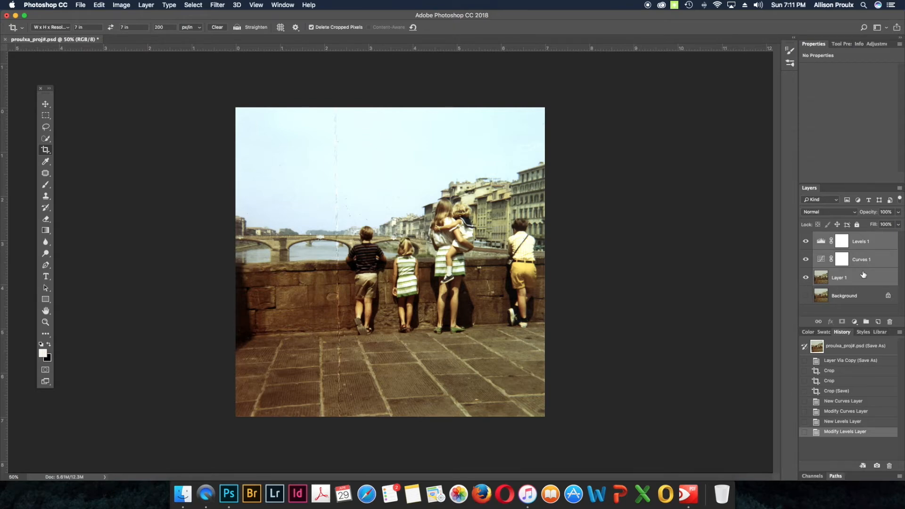
{"action": "left_click", "coordinate": [900, 189]}
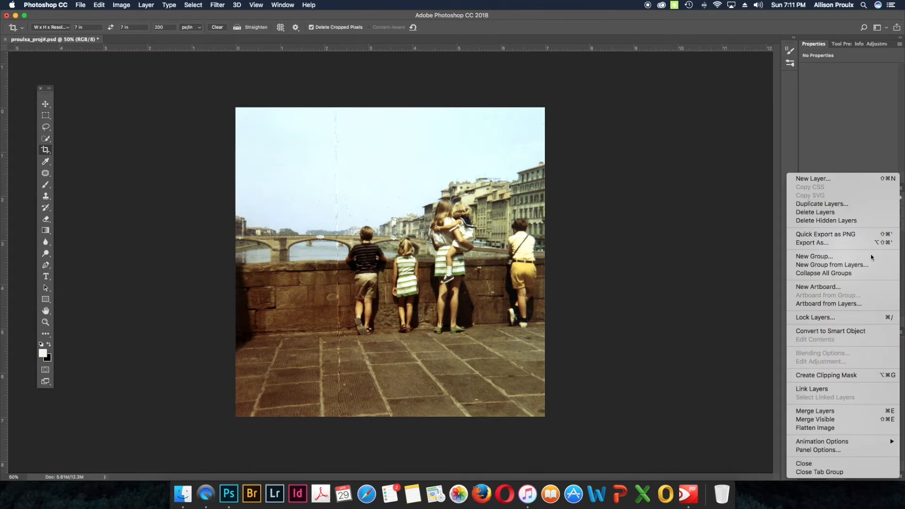
{"action": "left_click", "coordinate": [834, 412]}
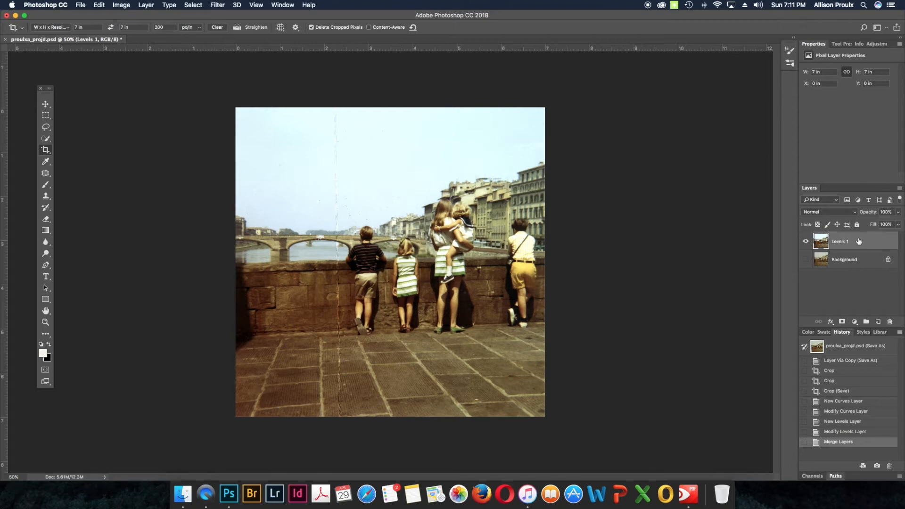
Step: Compare the merged, corrected layer with the original Background by toggling the layers' visibility
{"action": "left_click", "coordinate": [805, 242]}
{"action": "left_click", "coordinate": [806, 242]}
{"action": "left_click", "coordinate": [806, 259]}
{"action": "left_click", "coordinate": [805, 242]}
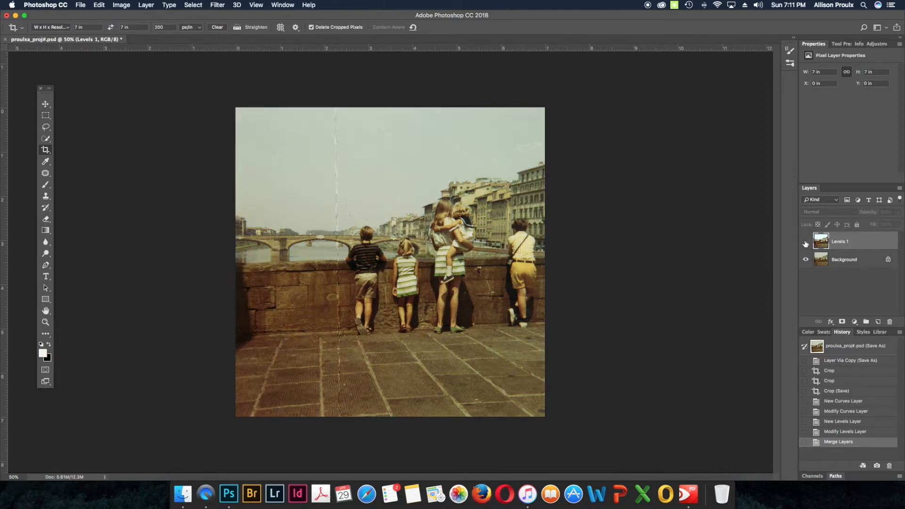
{"action": "left_click", "coordinate": [805, 243]}
{"action": "left_click", "coordinate": [805, 243]}
{"action": "left_click", "coordinate": [805, 243]}
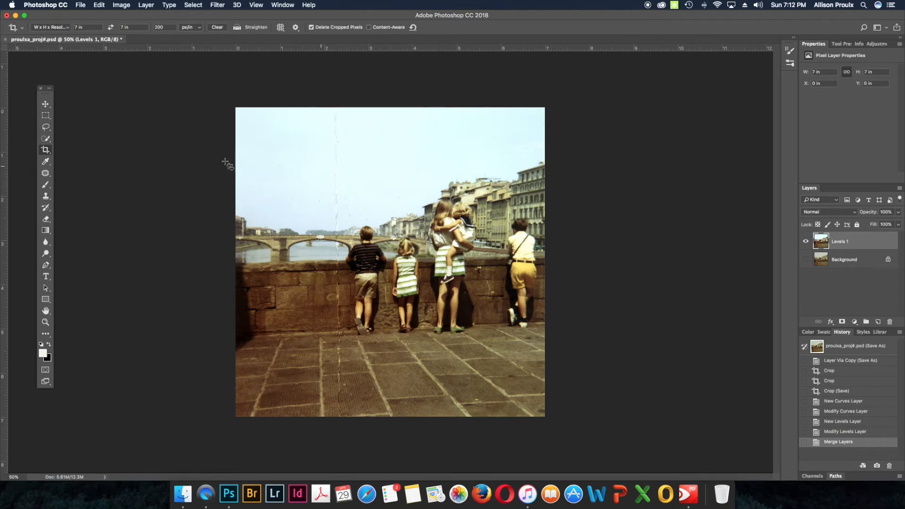
Step: Switch to the Spot Healing Brush and set its size to 25 px
{"action": "left_click", "coordinate": [45, 173]}
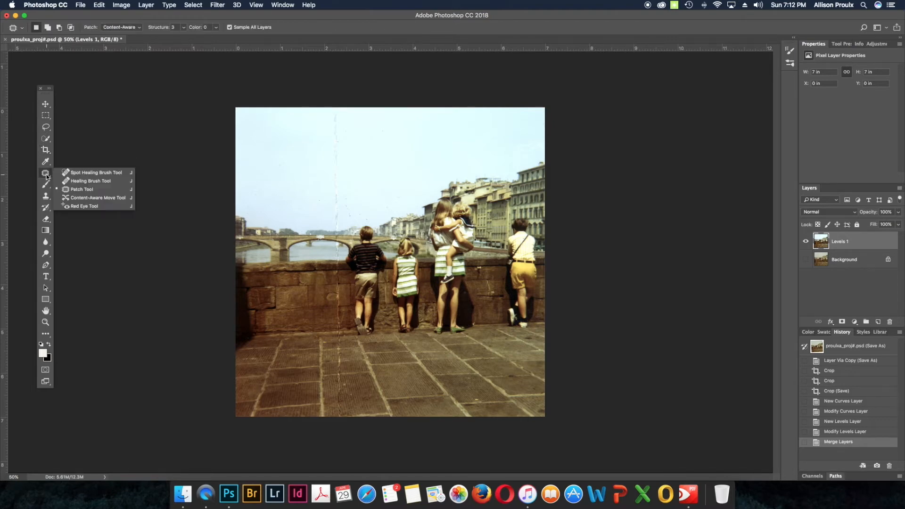
{"action": "left_click", "coordinate": [90, 174]}
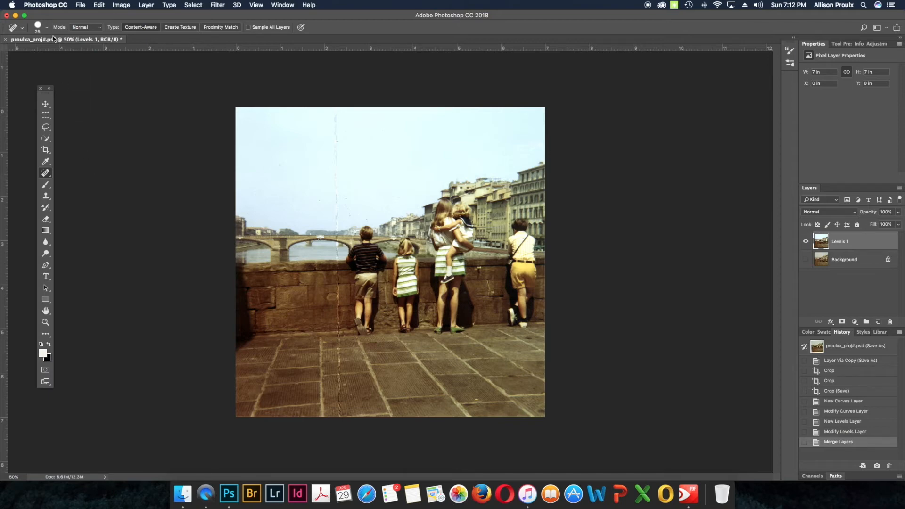
{"action": "left_click", "coordinate": [38, 28]}
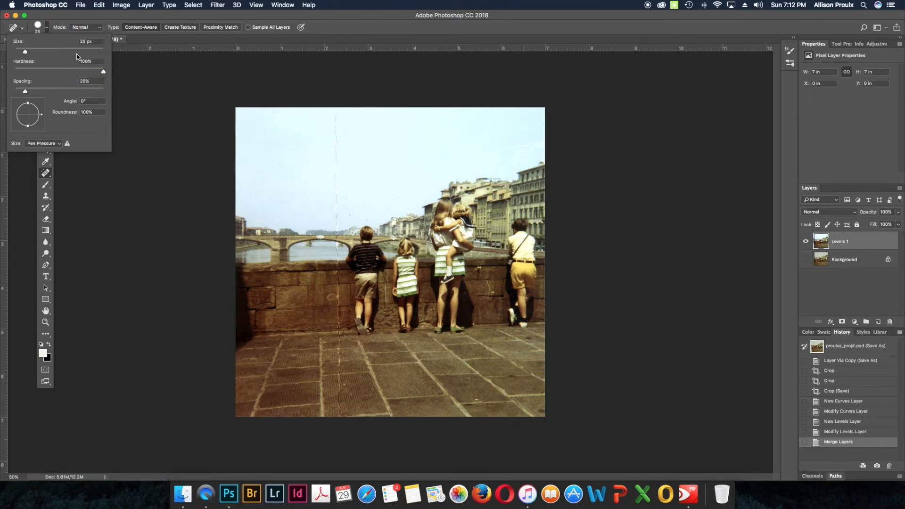
{"action": "mouse_move", "coordinate": [22, 52]}
{"action": "left_mouse_down"}
{"action": "mouse_move", "coordinate": [41, 53]}
{"action": "mouse_move", "coordinate": [21, 53]}
{"action": "mouse_move", "coordinate": [33, 53]}
{"action": "left_mouse_up"}
{"action": "left_click_drag", "start_coordinate": [87, 41], "coordinate": [77, 41]}
{"action": "type", "text": "25"}
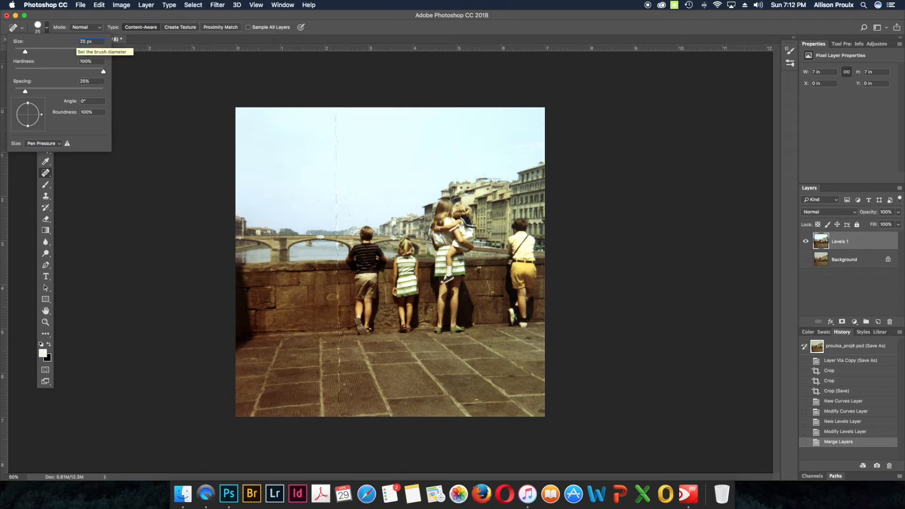
{"action": "key", "text": "Return"}
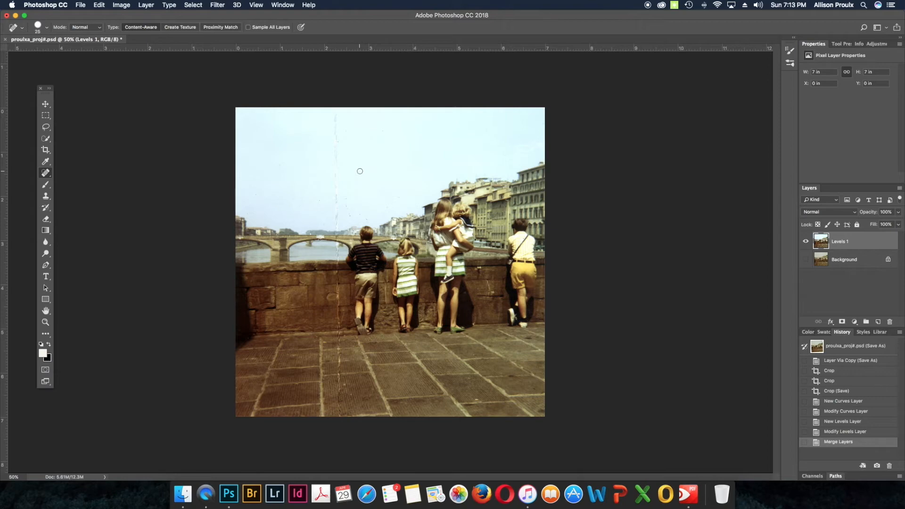
Step: Enlarge the healing brush to 30 px and heal the upper part of the vertical crease in the sky
{"action": "key", "text": "bracketright"}
{"action": "key", "text": "bracketright"}
{"action": "key", "text": "bracketright"}
{"action": "key", "text": "bracketleft"}
{"action": "key", "text": "bracketleft"}
{"action": "key", "text": "super+equal"}
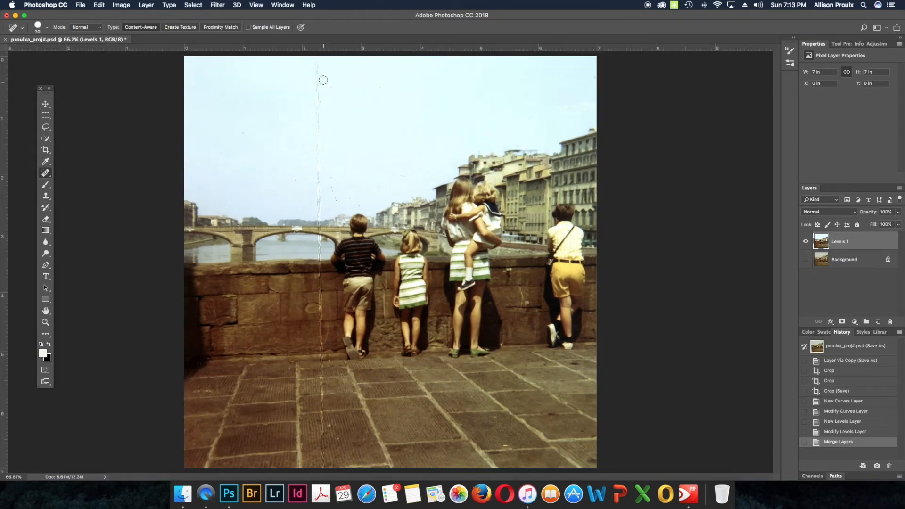
{"action": "left_click_drag", "start_coordinate": [317, 59], "coordinate": [319, 166]}
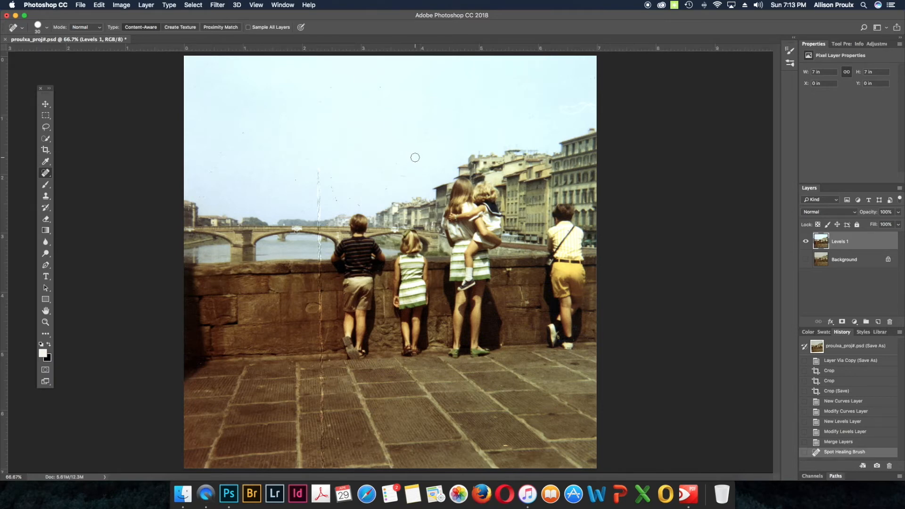
Step: Heal the crease from the lower sky down across the bridge and river into the upper stone wall
{"action": "key", "text": "super+plus"}
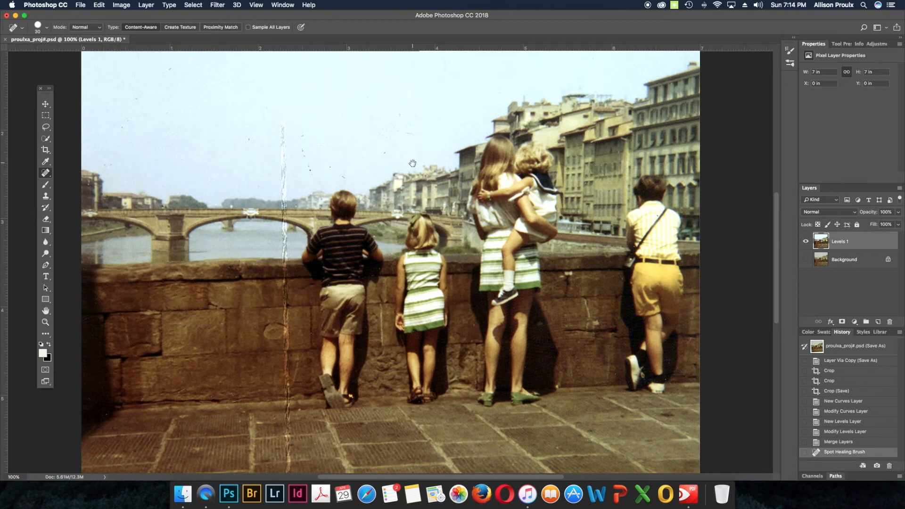
{"action": "left_click_drag", "start_coordinate": [433, 184], "coordinate": [439, 224]}
{"action": "key", "text": "super+r"}
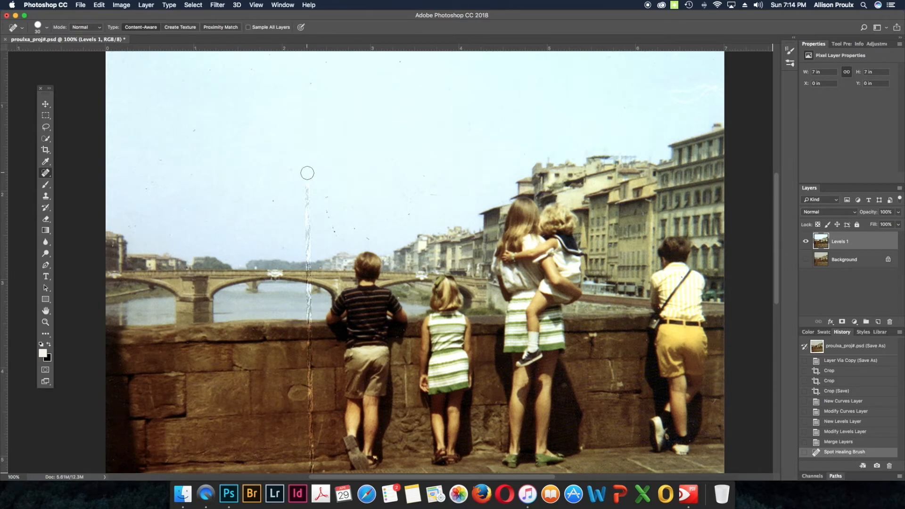
{"action": "left_click_drag", "start_coordinate": [308, 173], "coordinate": [310, 353]}
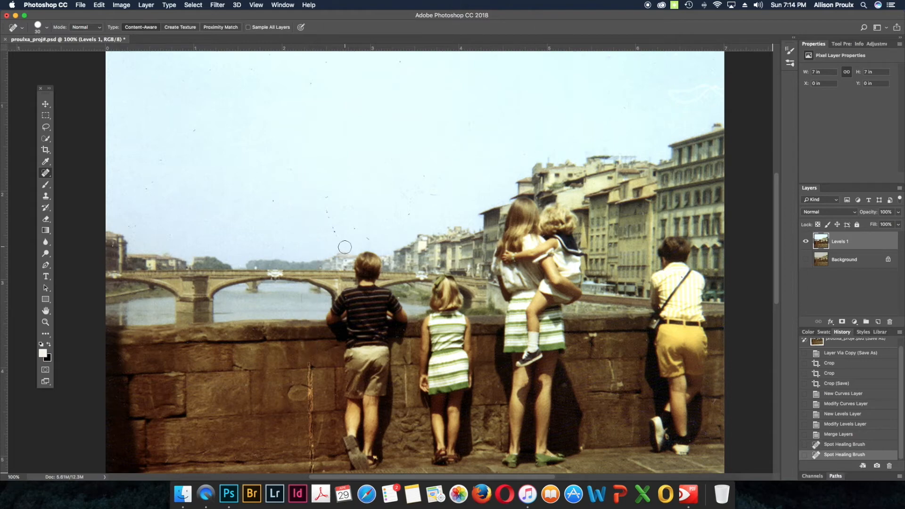
Step: Heal the rest of the crease down the stone wall and across the paving to the photo's bottom edge
{"action": "mouse_move", "coordinate": [375, 249]}
{"action": "left_mouse_down"}
{"action": "mouse_move", "coordinate": [351, 184]}
{"action": "mouse_move", "coordinate": [350, 64]}
{"action": "left_mouse_up"}
{"action": "key", "text": "super+r"}
{"action": "left_click_drag", "start_coordinate": [285, 182], "coordinate": [287, 353]}
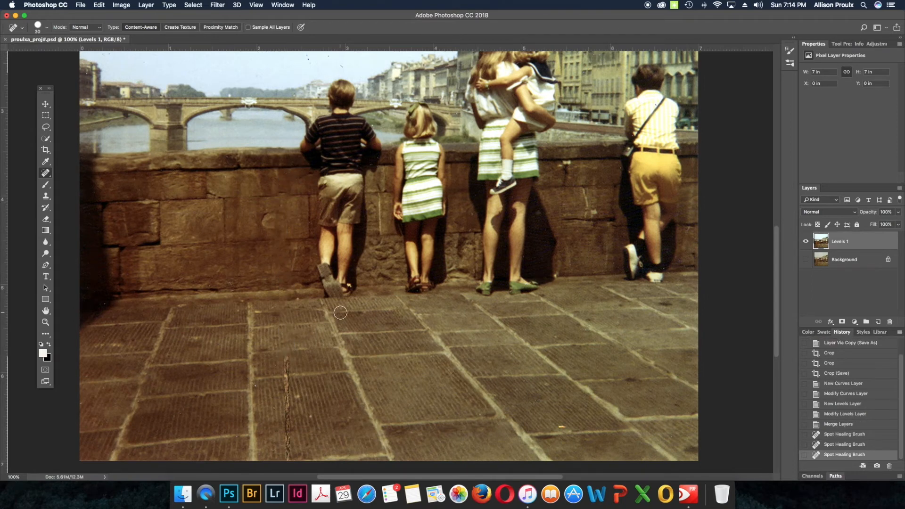
{"action": "scroll", "coordinate": [340, 313], "scroll_direction": "down", "scroll_amount": 5}
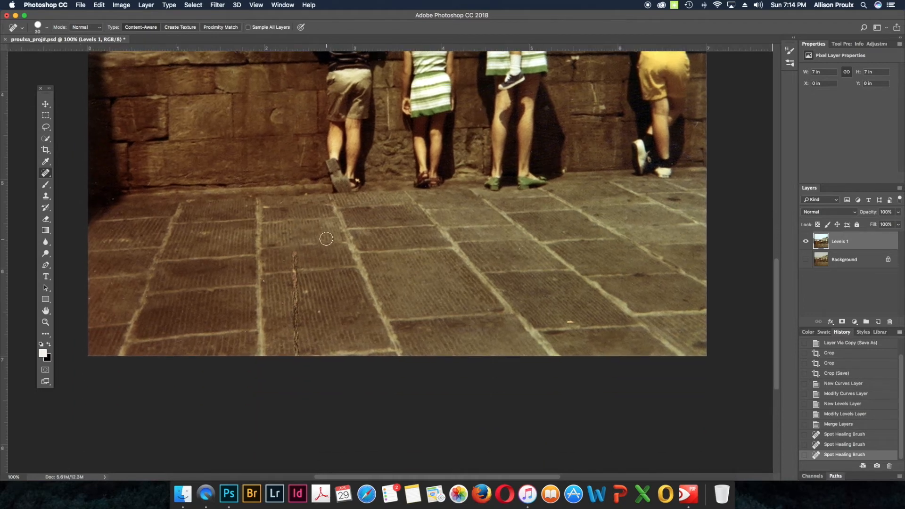
{"action": "left_click_drag", "start_coordinate": [293, 245], "coordinate": [298, 353]}
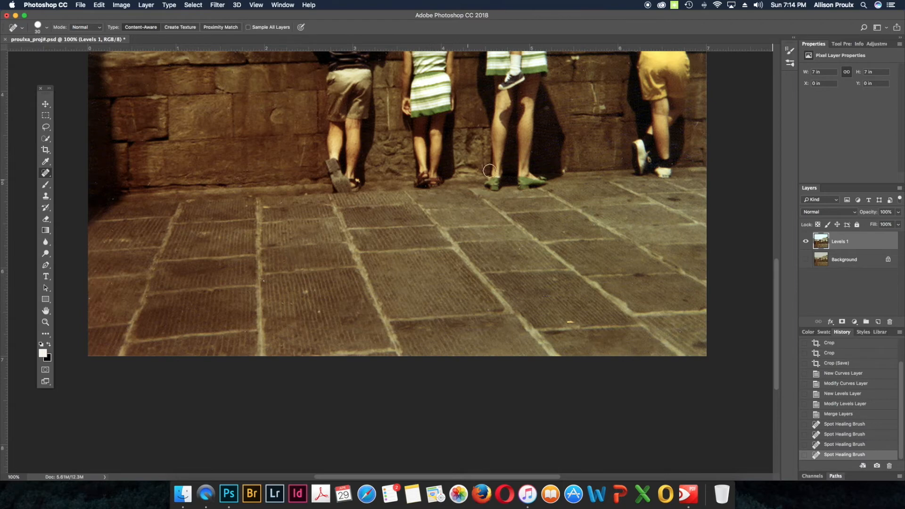
{"action": "key", "text": "super+minus"}
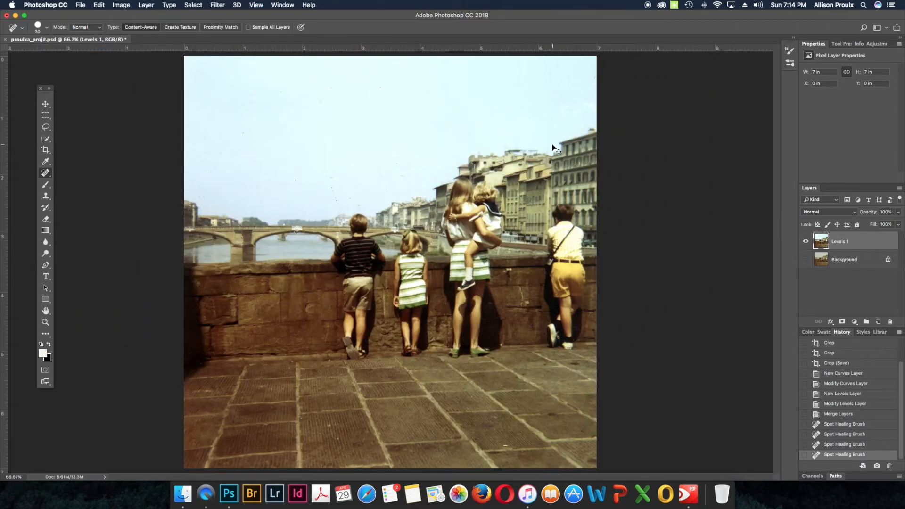
{"action": "key", "text": "super+minus"}
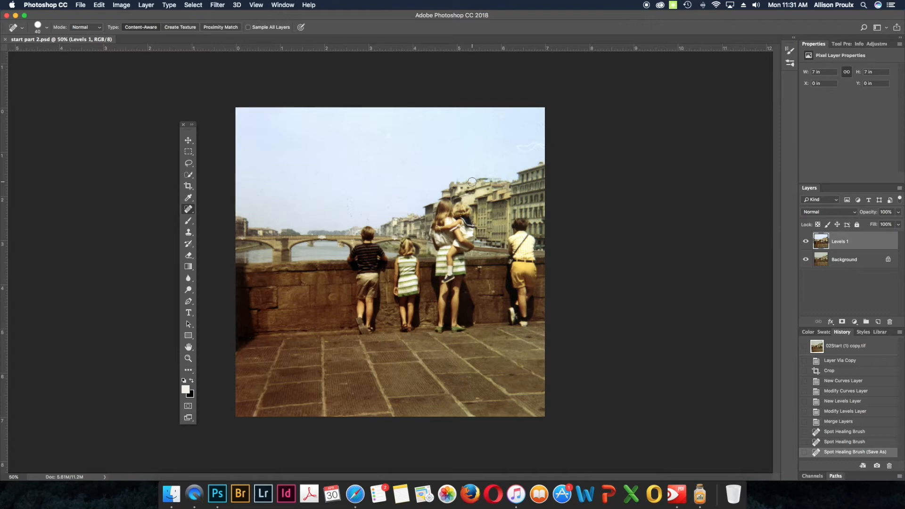
Step: Switch to the Patch tool and enable sampling from all layers
{"action": "key", "text": "super+plus"}
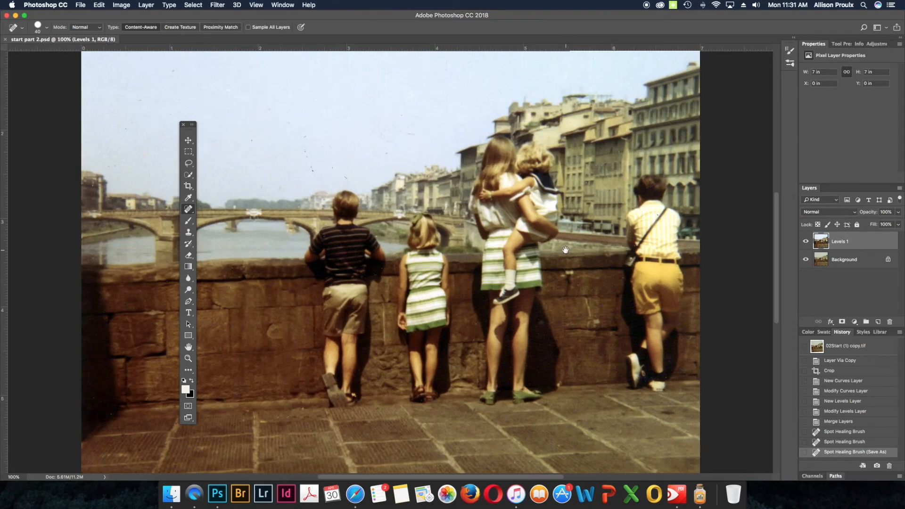
{"action": "left_click_drag", "start_coordinate": [565, 250], "coordinate": [375, 242]}
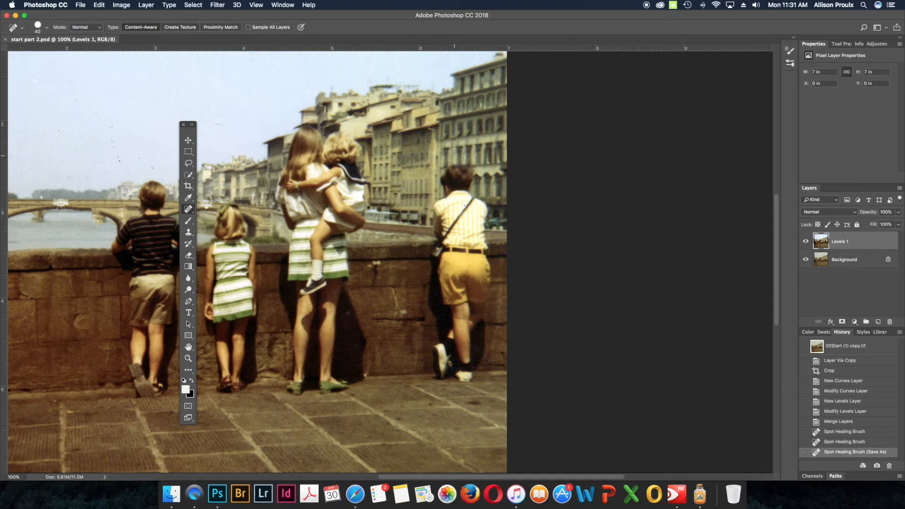
{"action": "right_click", "coordinate": [188, 209]}
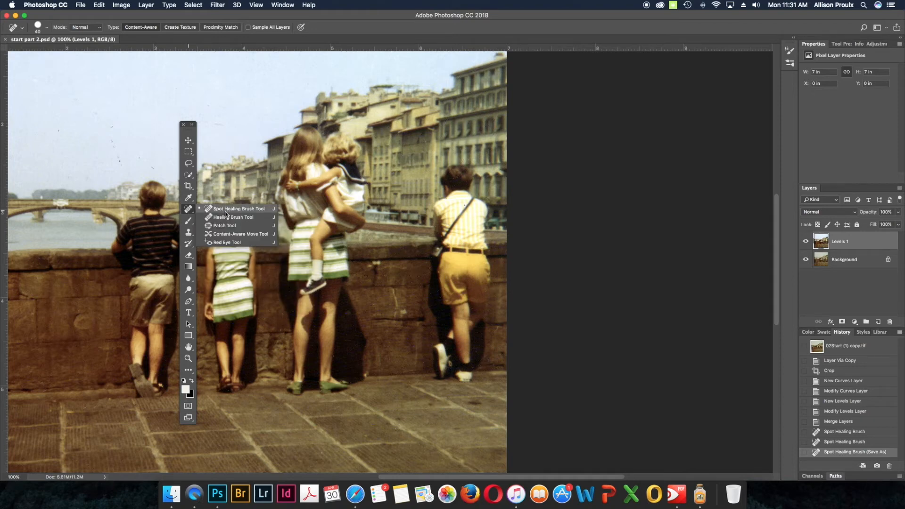
{"action": "left_click", "coordinate": [224, 226]}
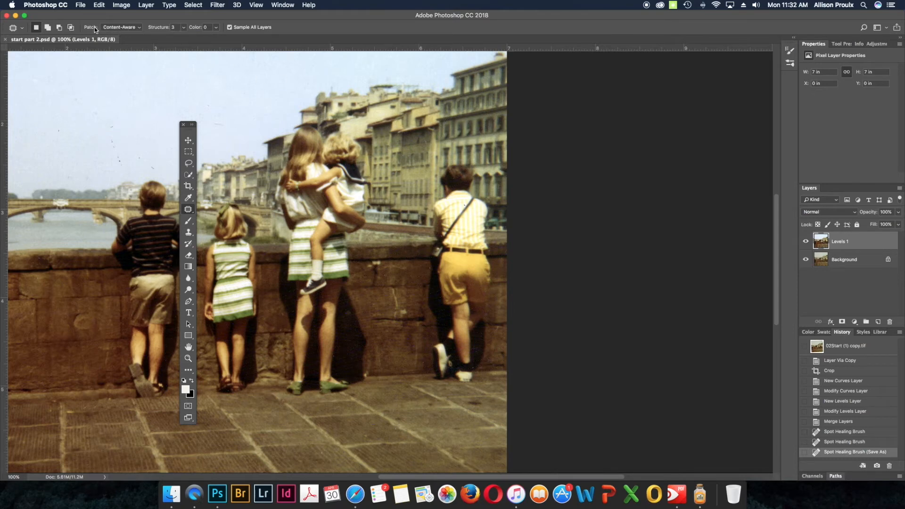
{"action": "left_click", "coordinate": [228, 27]}
Step: Outline the boy in yellow shorts and patch him out with the wall and buildings just left of him
{"action": "mouse_move", "coordinate": [456, 163]}
{"action": "left_mouse_down"}
{"action": "mouse_move", "coordinate": [425, 302]}
{"action": "mouse_move", "coordinate": [436, 341]}
{"action": "mouse_move", "coordinate": [431, 379]}
{"action": "mouse_move", "coordinate": [467, 385]}
{"action": "mouse_move", "coordinate": [486, 359]}
{"action": "mouse_move", "coordinate": [494, 277]}
{"action": "mouse_move", "coordinate": [489, 210]}
{"action": "mouse_move", "coordinate": [472, 192]}
{"action": "mouse_move", "coordinate": [460, 166]}
{"action": "left_mouse_up"}
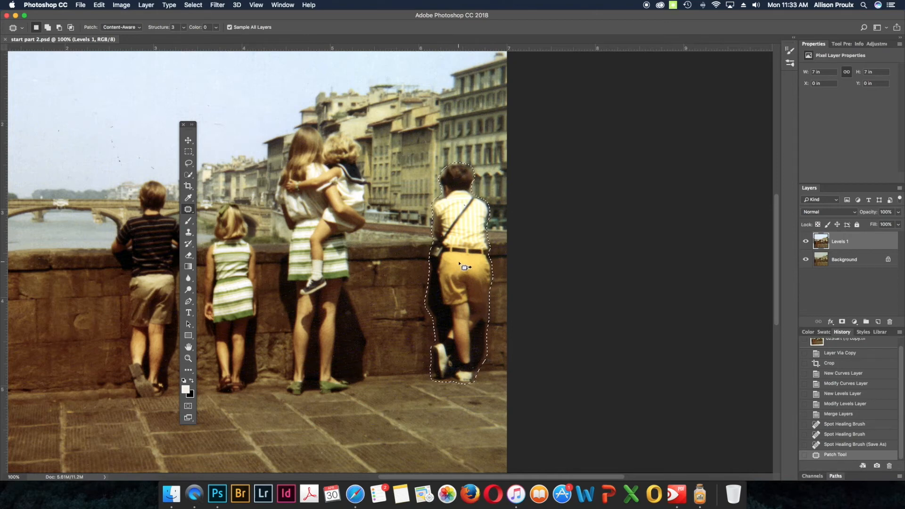
{"action": "left_click_drag", "start_coordinate": [464, 268], "coordinate": [393, 264]}
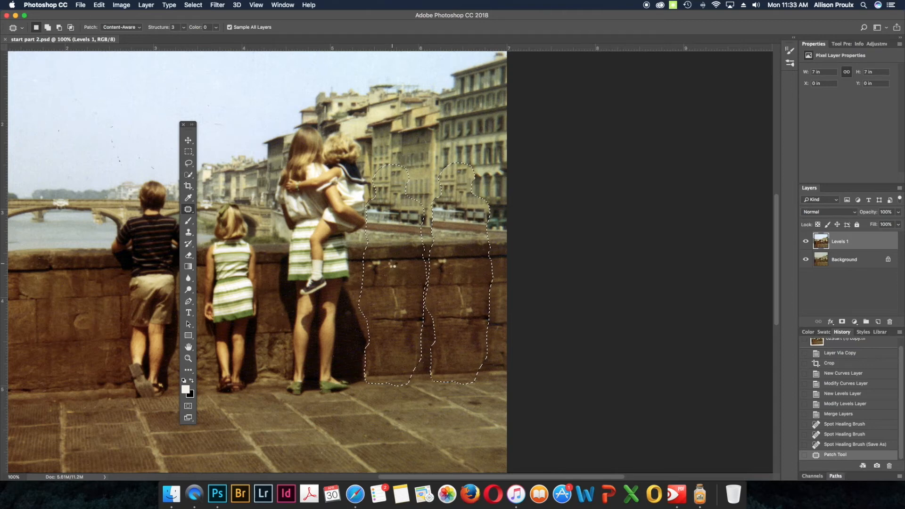
{"action": "left_click_drag", "start_coordinate": [392, 265], "coordinate": [392, 265]}
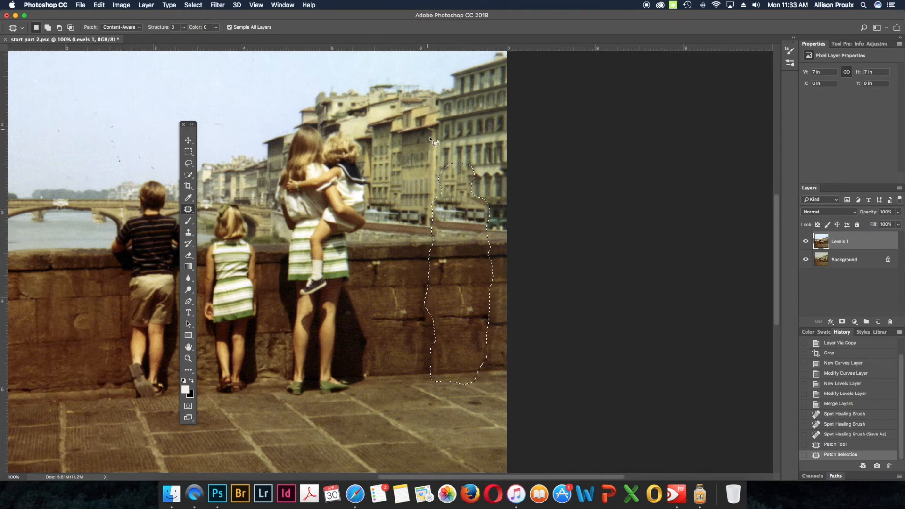
Step: Deselect the patched area and switch to the Clone Stamp tool
{"action": "key", "text": "super+d"}
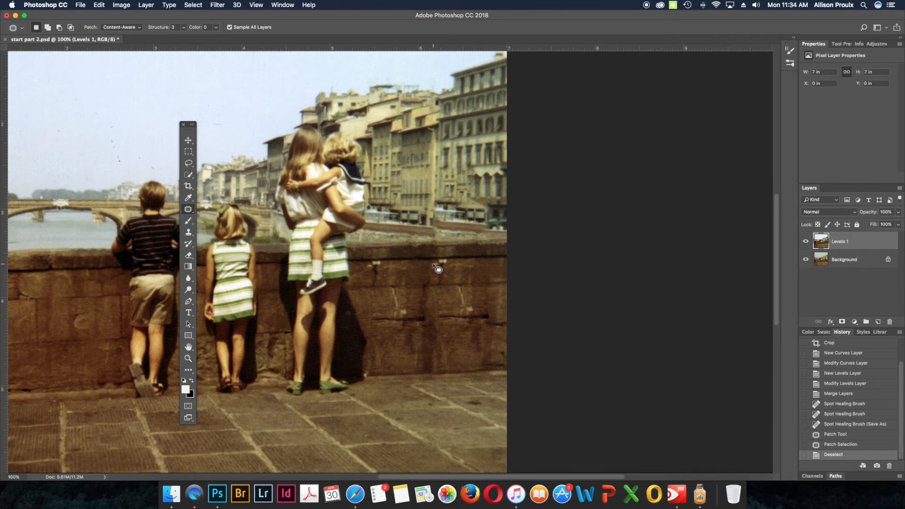
{"action": "left_click", "coordinate": [189, 232]}
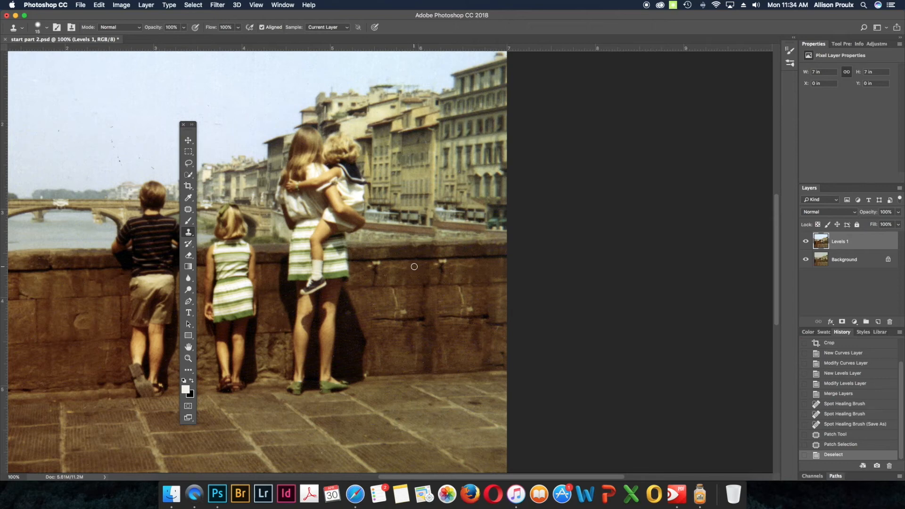
{"action": "key", "text": "bracketright"}
{"action": "key", "text": "bracketright"}
{"action": "left_click", "coordinate": [332, 260], "text": "alt"}
{"action": "mouse_move", "coordinate": [416, 286]}
{"action": "left_mouse_down"}
{"action": "mouse_move", "coordinate": [448, 286]}
{"action": "mouse_move", "coordinate": [387, 286]}
{"action": "mouse_move", "coordinate": [427, 285]}
{"action": "mouse_move", "coordinate": [387, 278]}
{"action": "mouse_move", "coordinate": [436, 278]}
{"action": "mouse_move", "coordinate": [369, 267]}
{"action": "mouse_move", "coordinate": [420, 269]}
{"action": "mouse_move", "coordinate": [384, 263]}
{"action": "mouse_move", "coordinate": [408, 270]}
{"action": "mouse_move", "coordinate": [391, 283]}
{"action": "mouse_move", "coordinate": [416, 282]}
{"action": "mouse_move", "coordinate": [387, 287]}
{"action": "mouse_move", "coordinate": [410, 294]}
{"action": "left_mouse_up"}
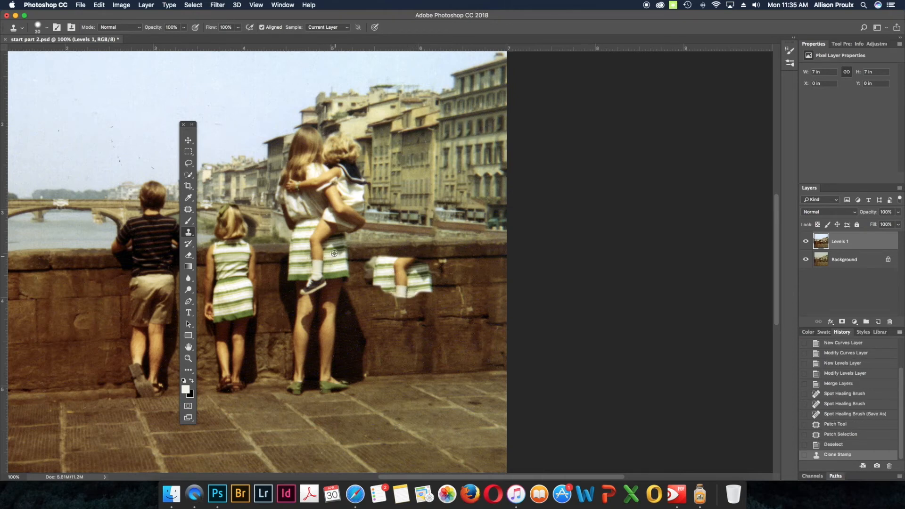
{"action": "left_click", "coordinate": [331, 259], "text": "alt"}
{"action": "key", "text": "super+z"}
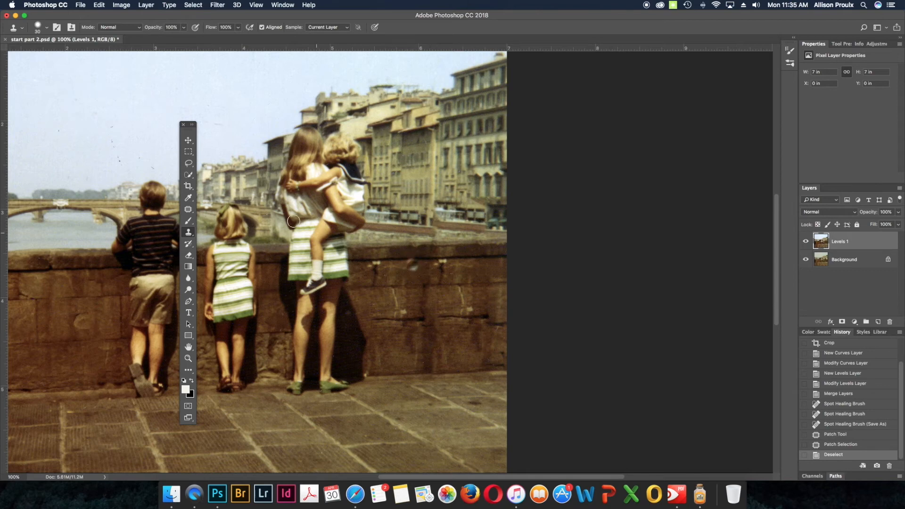
Step: Set the Clone Stamp brush to 0% hardness and a size of 25 px
{"action": "left_click", "coordinate": [38, 26]}
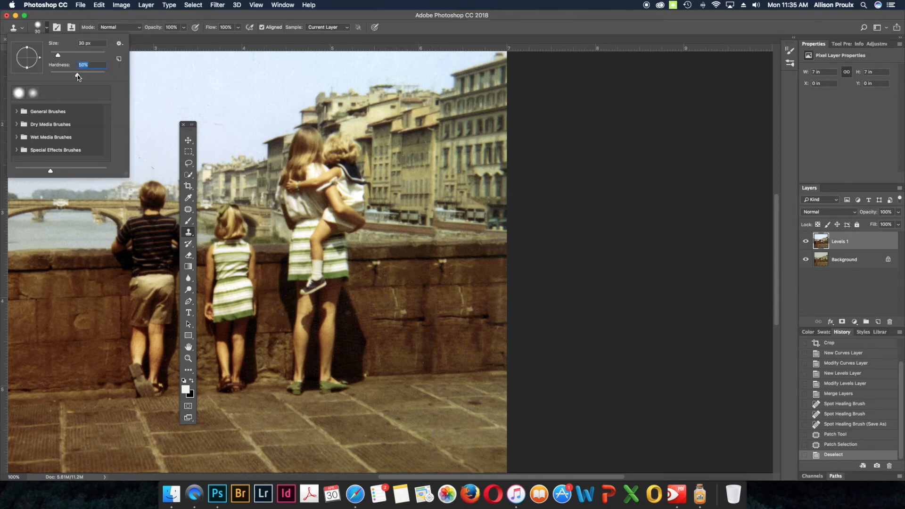
{"action": "left_click_drag", "start_coordinate": [78, 77], "coordinate": [42, 72]}
{"action": "left_click", "coordinate": [83, 43]}
{"action": "type", "text": "25"}
{"action": "left_click", "coordinate": [157, 70]}
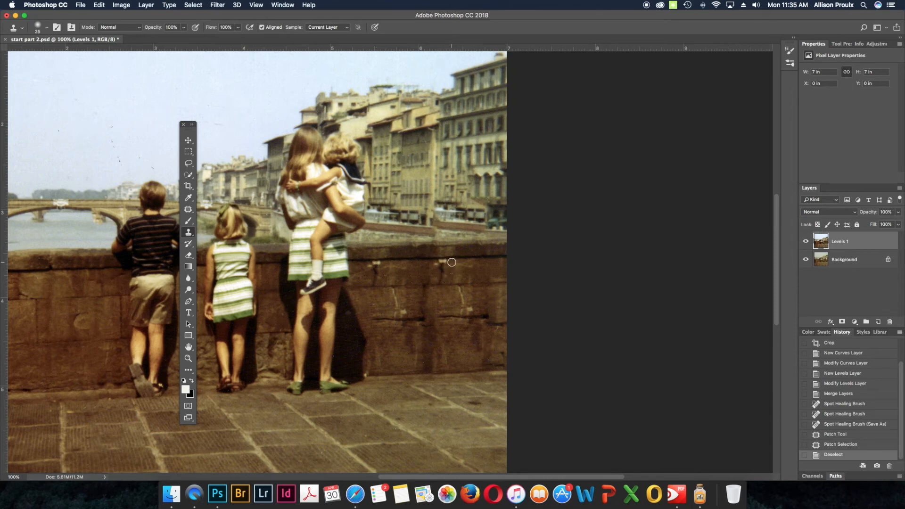
Step: Clone clean stone over the repeated light marks and cracks on the wall where the removed boy stood
{"action": "left_click_drag", "start_coordinate": [439, 264], "coordinate": [435, 267]}
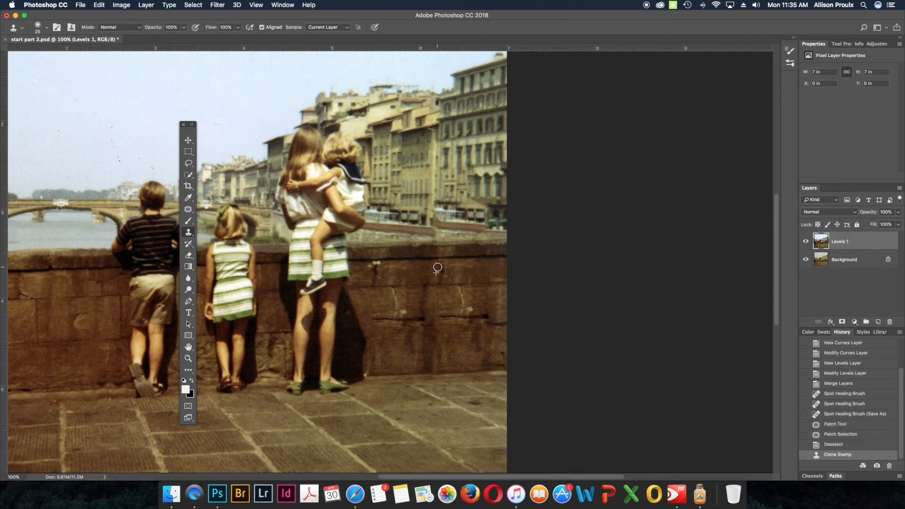
{"action": "left_click", "coordinate": [478, 271]}
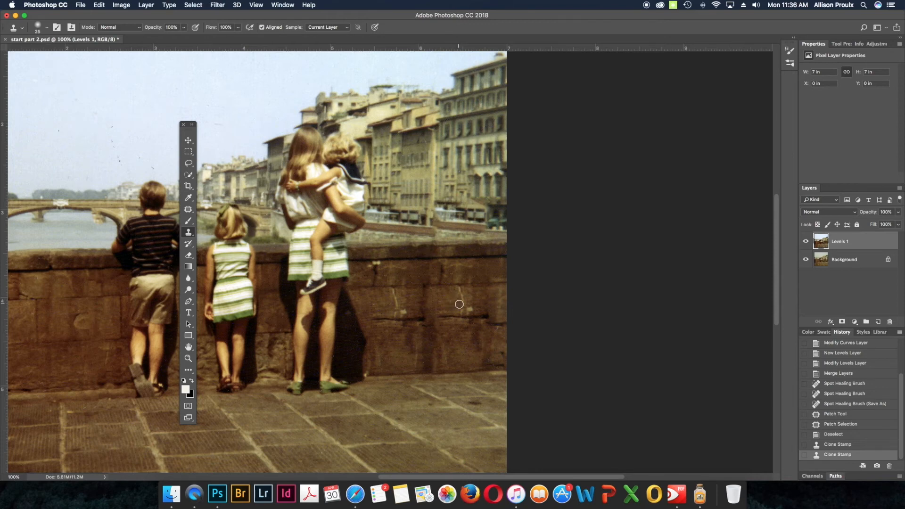
{"action": "left_click_drag", "start_coordinate": [461, 293], "coordinate": [467, 310]}
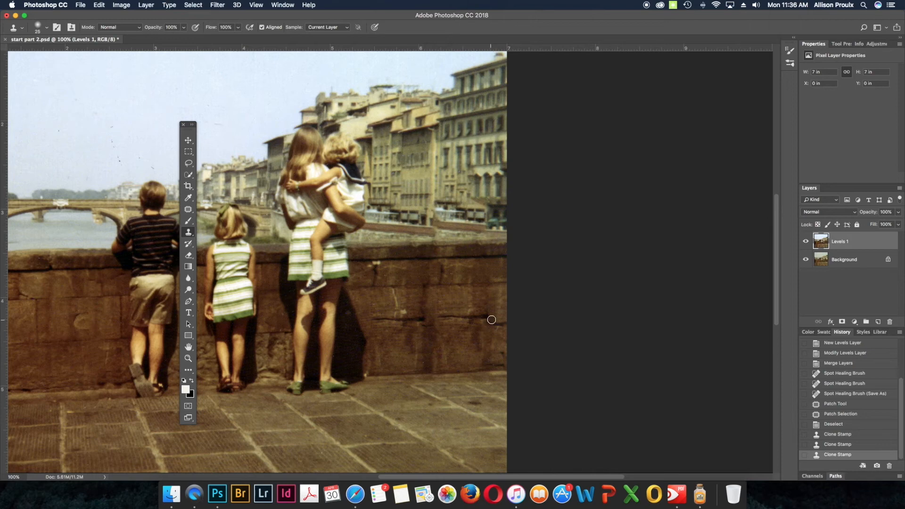
{"action": "left_click_drag", "start_coordinate": [490, 319], "coordinate": [497, 324]}
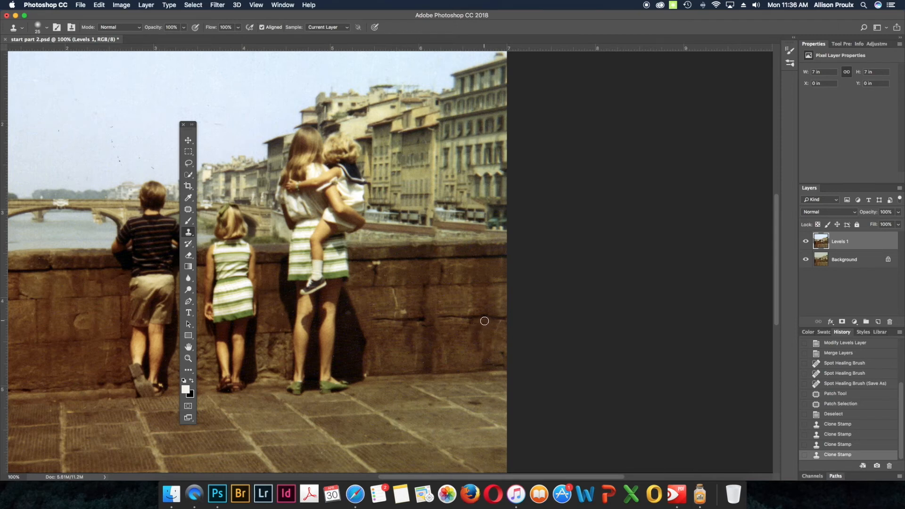
{"action": "left_click_drag", "start_coordinate": [484, 320], "coordinate": [460, 325]}
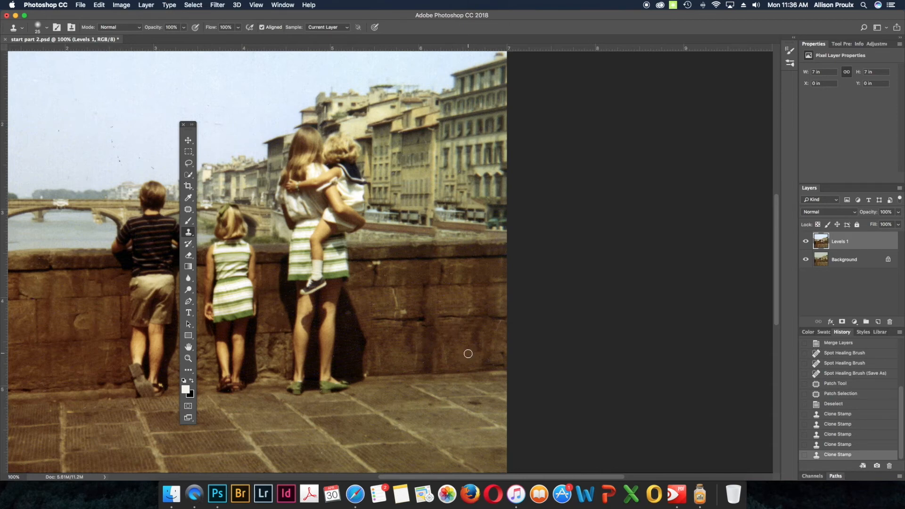
{"action": "left_click", "coordinate": [424, 327]}
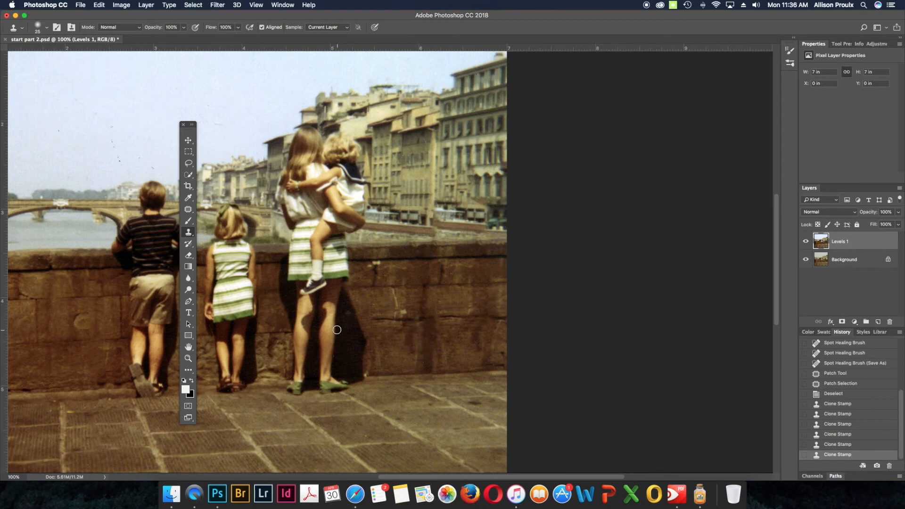
Step: Vary the wall's right end by cloning stone sampled beside the woman and from the wall between the girls
{"action": "left_click", "coordinate": [371, 280], "text": "alt"}
{"action": "left_click", "coordinate": [487, 311]}
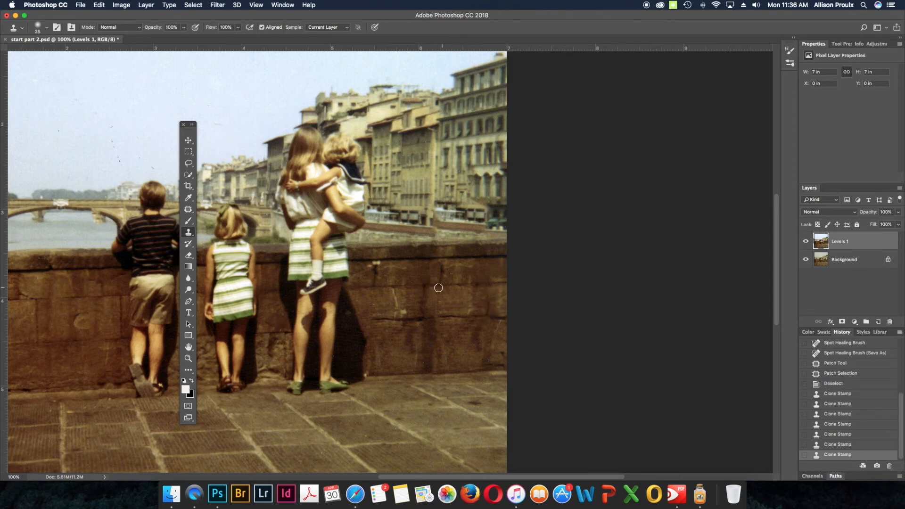
{"action": "left_click", "coordinate": [284, 334], "text": "alt"}
{"action": "left_click_drag", "start_coordinate": [488, 286], "coordinate": [494, 331]}
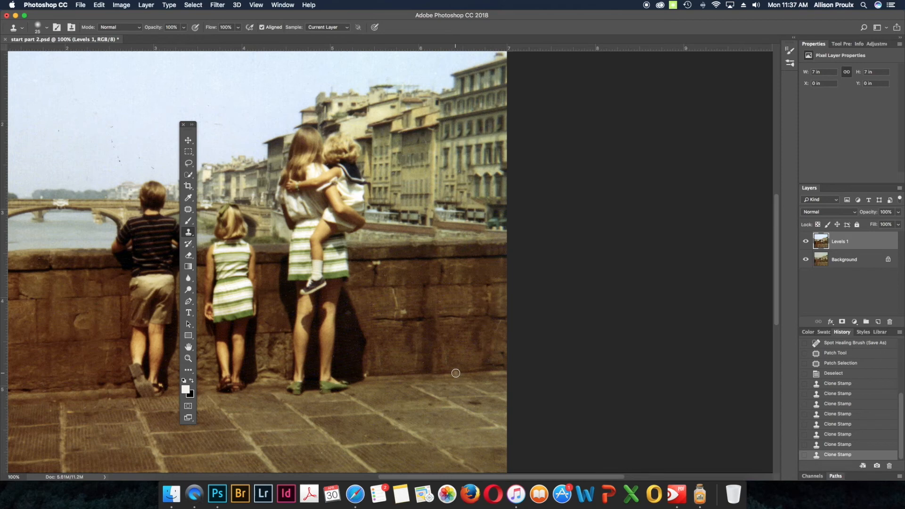
{"action": "left_click", "coordinate": [492, 315], "text": "alt"}
{"action": "left_click_drag", "start_coordinate": [503, 316], "coordinate": [493, 325]}
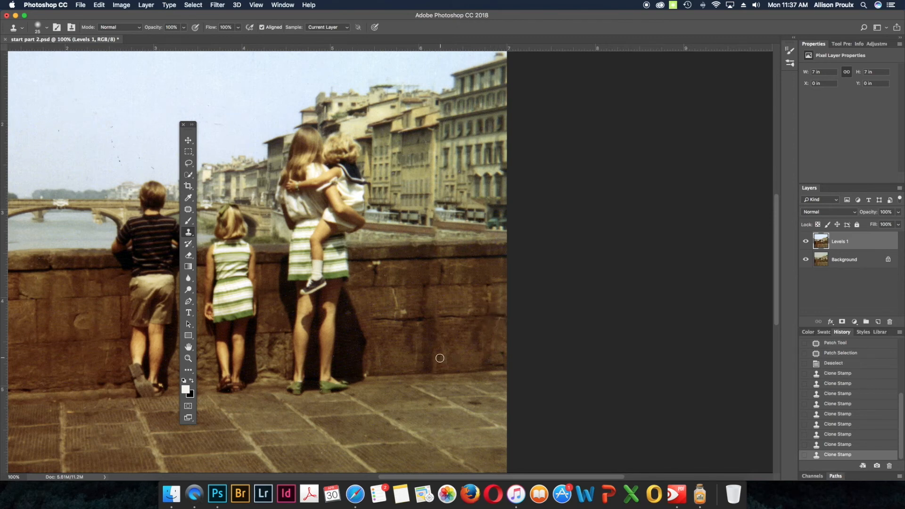
Step: Rebuild the riverbank strip just above the patched wall by cloning from its left part, finishing with an 8 px brush
{"action": "left_click", "coordinate": [400, 229], "text": "alt"}
{"action": "left_click_drag", "start_coordinate": [434, 233], "coordinate": [458, 234]}
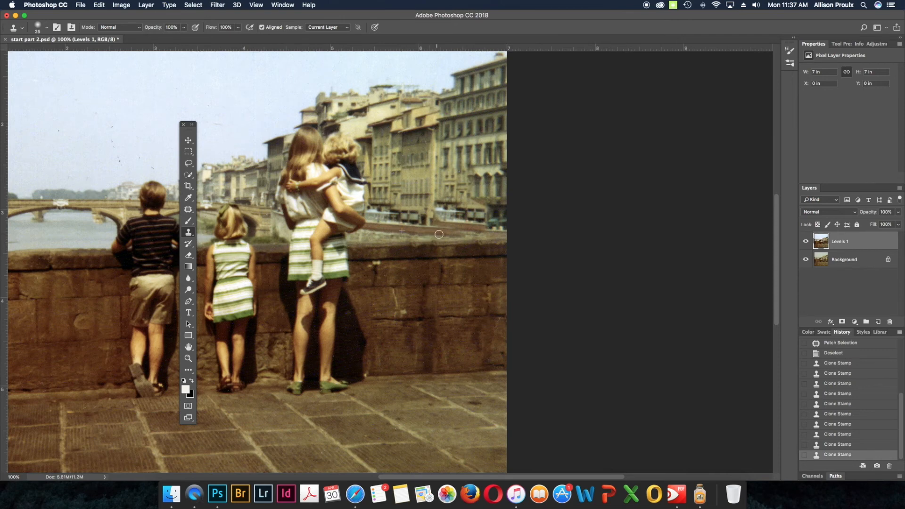
{"action": "left_click_drag", "start_coordinate": [438, 234], "coordinate": [464, 235]}
{"action": "key", "text": "bracketleft"}
{"action": "key", "text": "bracketleft"}
{"action": "key", "text": "bracketleft"}
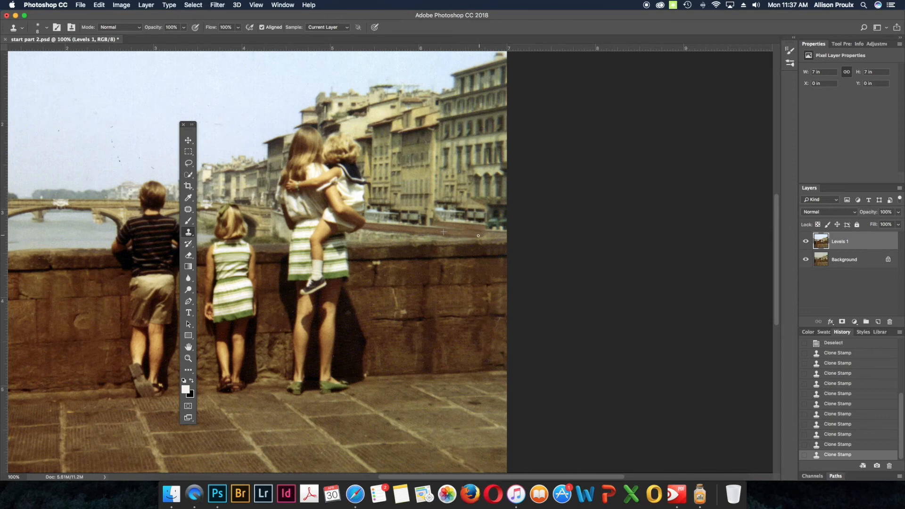
{"action": "left_click_drag", "start_coordinate": [488, 234], "coordinate": [495, 234]}
Step: Clone over the patched street-level strip below the right-hand buildings with a 20 px brush
{"action": "key", "text": "bracketright"}
{"action": "mouse_move", "coordinate": [437, 214]}
{"action": "left_mouse_down"}
{"action": "mouse_move", "coordinate": [447, 219]}
{"action": "mouse_move", "coordinate": [436, 223]}
{"action": "mouse_move", "coordinate": [476, 225]}
{"action": "mouse_move", "coordinate": [464, 218]}
{"action": "left_mouse_up"}
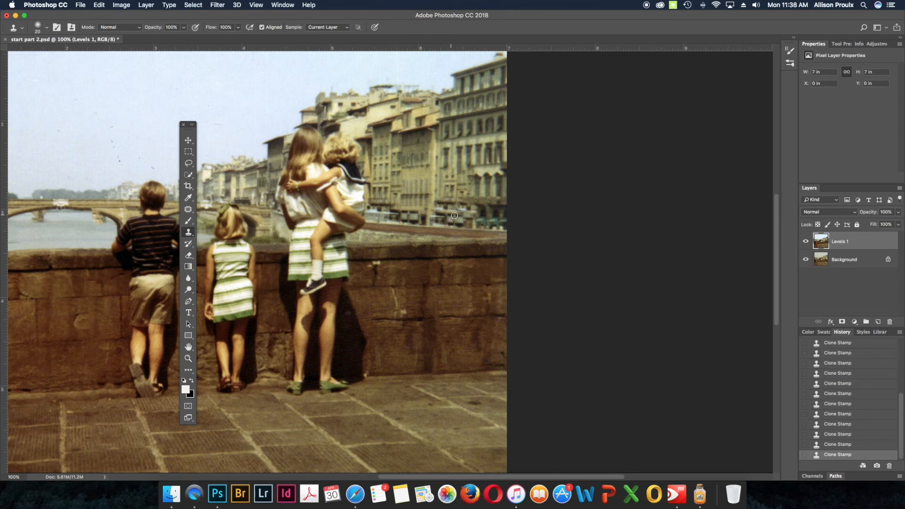
{"action": "left_click_drag", "start_coordinate": [464, 216], "coordinate": [473, 225]}
Step: Enlarge the clone brush to 35 px and clone clean sky over the dark specks above the bridge and the boy
{"action": "key", "text": "super+minus"}
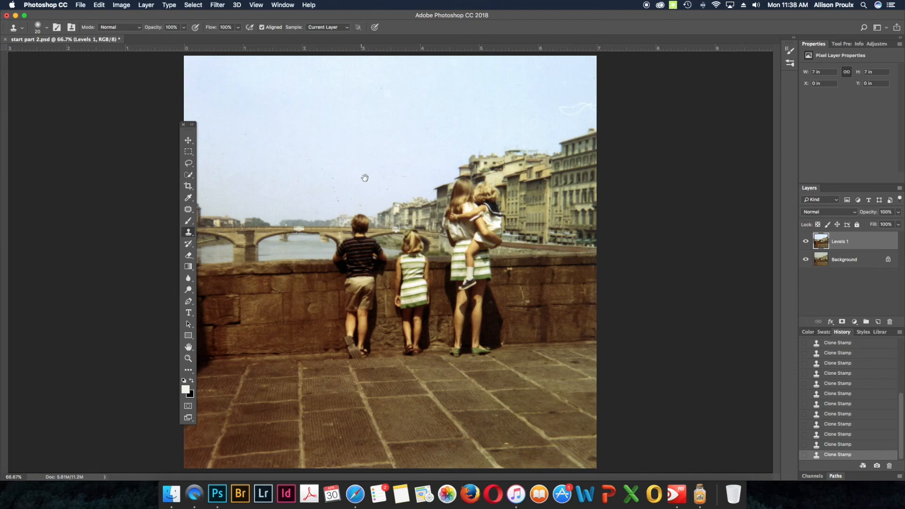
{"action": "key", "text": "super+plus"}
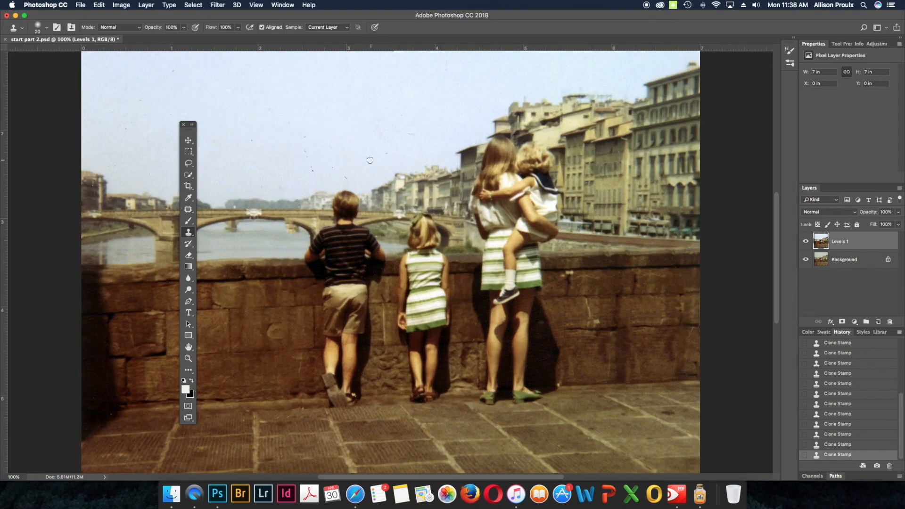
{"action": "mouse_move", "coordinate": [361, 146]}
{"action": "left_mouse_down"}
{"action": "mouse_move", "coordinate": [539, 208]}
{"action": "mouse_move", "coordinate": [517, 236]}
{"action": "mouse_move", "coordinate": [471, 248]}
{"action": "left_mouse_up"}
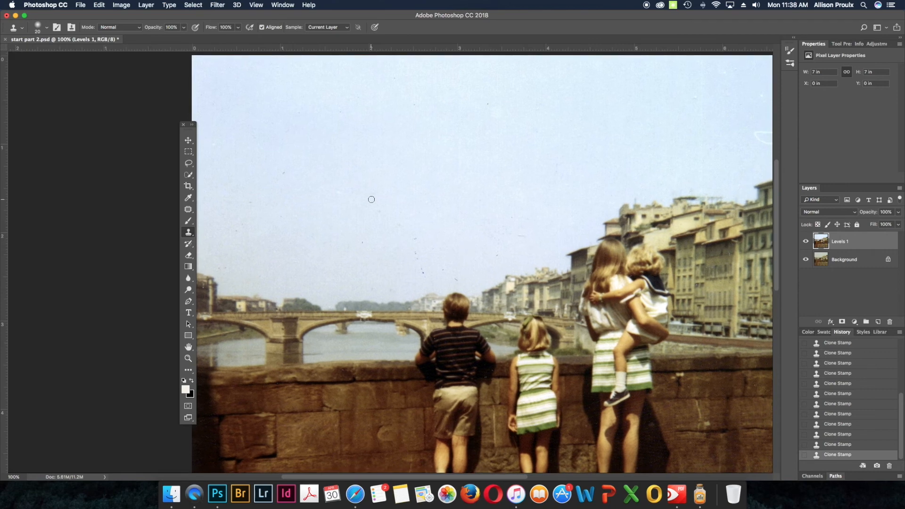
{"action": "key", "text": "bracketright"}
{"action": "key", "text": "bracketright"}
{"action": "key", "text": "bracketright"}
{"action": "left_click", "coordinate": [241, 267], "text": "alt"}
{"action": "left_click_drag", "start_coordinate": [227, 267], "coordinate": [219, 268]}
{"action": "left_click", "coordinate": [395, 237], "text": "alt"}
{"action": "left_click_drag", "start_coordinate": [414, 240], "coordinate": [423, 278]}
{"action": "left_click", "coordinate": [377, 246], "text": "alt"}
{"action": "left_click", "coordinate": [363, 243]}
{"action": "left_click", "coordinate": [423, 273], "text": "alt"}
{"action": "left_click", "coordinate": [439, 270]}
{"action": "left_click_drag", "start_coordinate": [451, 276], "coordinate": [459, 278]}
{"action": "left_click", "coordinate": [485, 255], "text": "alt"}
{"action": "left_click", "coordinate": [494, 257]}
{"action": "left_click", "coordinate": [498, 235]}
Step: Clone clean sky over the specks in the upper part of the sky
{"action": "left_click", "coordinate": [409, 77], "text": "alt"}
{"action": "left_click_drag", "start_coordinate": [396, 78], "coordinate": [345, 112]}
{"action": "left_click", "coordinate": [398, 83], "text": "alt"}
{"action": "left_click", "coordinate": [381, 79]}
Step: Clone clean sky over the white curved scratch above the right-hand buildings
{"action": "left_click_drag", "start_coordinate": [677, 101], "coordinate": [519, 111]}
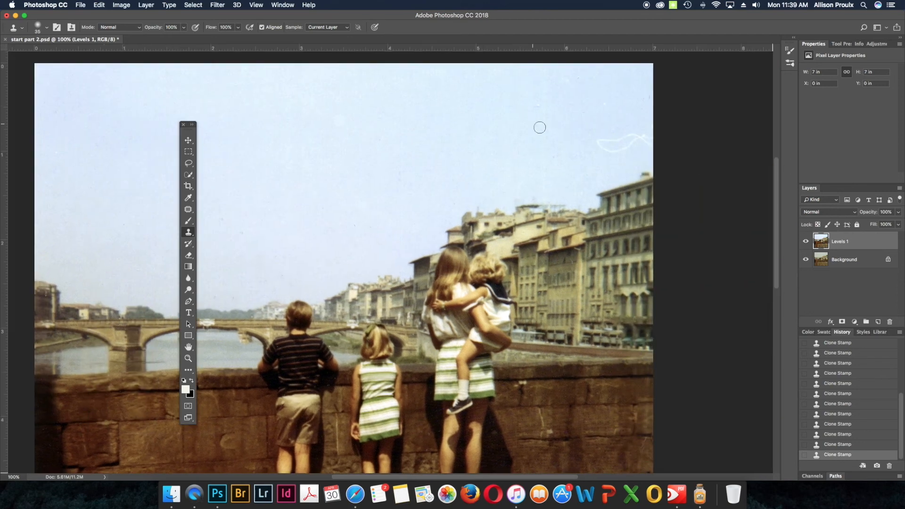
{"action": "left_click", "coordinate": [534, 140], "text": "alt"}
{"action": "mouse_move", "coordinate": [597, 143]}
{"action": "left_mouse_down"}
{"action": "mouse_move", "coordinate": [647, 140]}
{"action": "mouse_move", "coordinate": [639, 142]}
{"action": "left_mouse_up"}
Step: Reduce the clone brush to 15 px and raise its hardness for detailed work on the bridge
{"action": "mouse_move", "coordinate": [399, 155]}
{"action": "left_mouse_down"}
{"action": "mouse_move", "coordinate": [580, 121]}
{"action": "mouse_move", "coordinate": [591, 66]}
{"action": "left_mouse_up"}
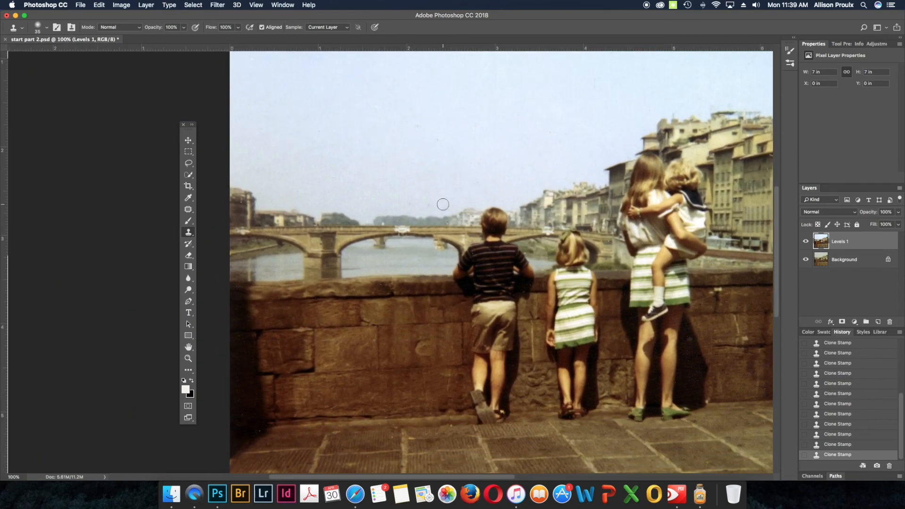
{"action": "key", "text": "bracketleft"}
{"action": "key", "text": "bracketleft"}
{"action": "left_click", "coordinate": [431, 237], "text": "alt"}
{"action": "key", "text": "super+equal"}
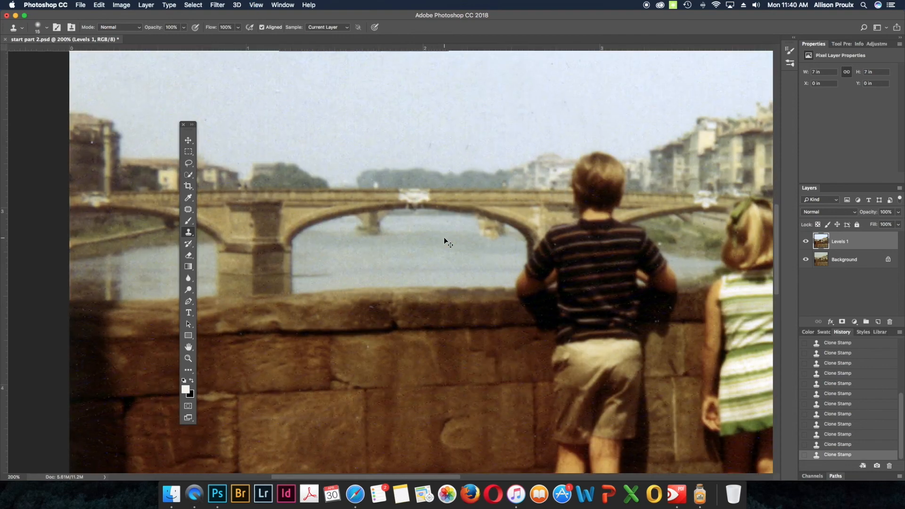
{"action": "key", "text": "super+equal"}
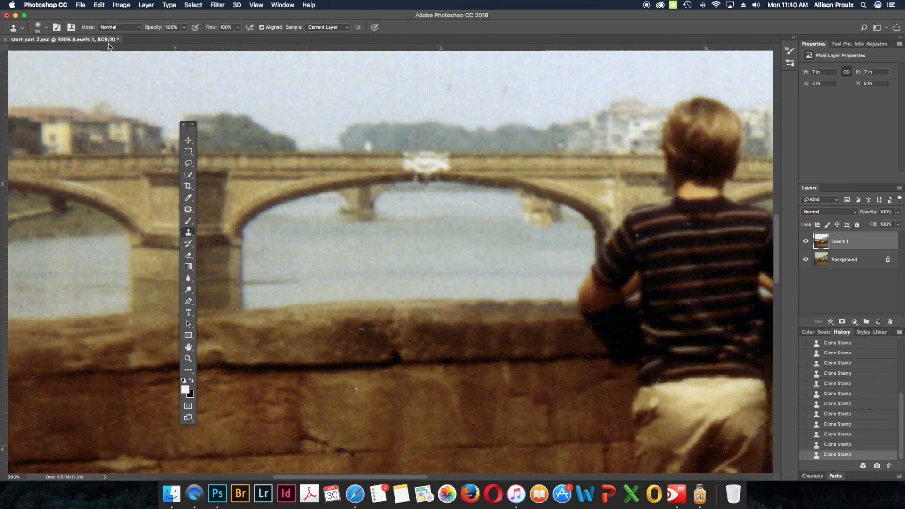
{"action": "left_click", "coordinate": [39, 27]}
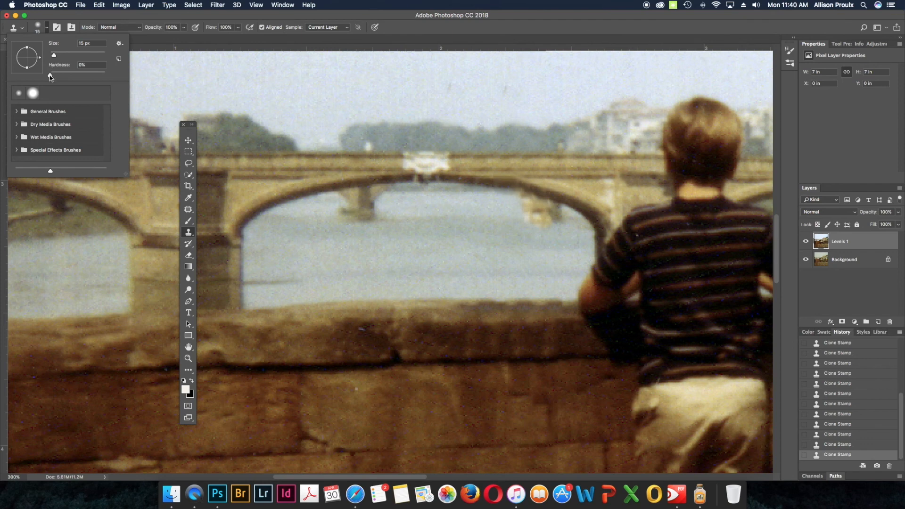
{"action": "left_click_drag", "start_coordinate": [49, 75], "coordinate": [67, 77]}
{"action": "key", "text": "Return"}
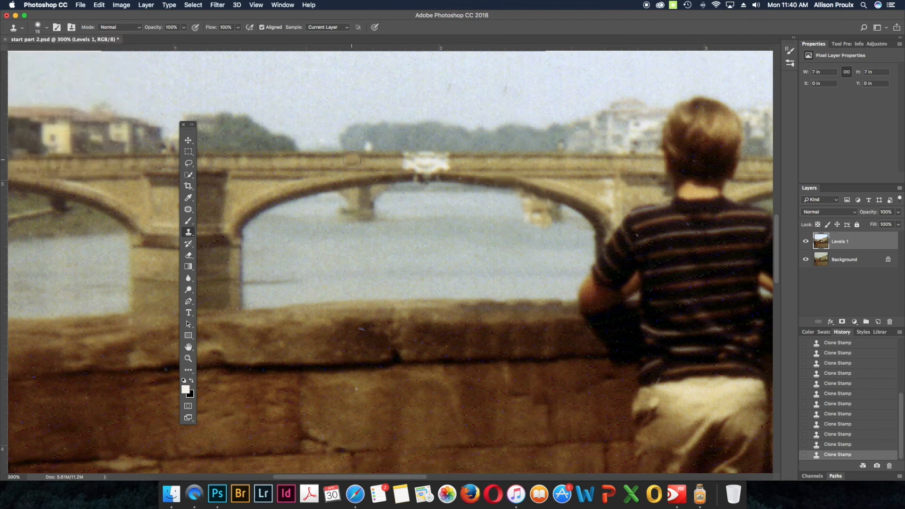
Step: Clean up the right side of the bridge's central arch with a 4 px clone brush
{"action": "key", "text": "bracketleft"}
{"action": "key", "text": "bracketleft"}
{"action": "key", "text": "bracketleft"}
{"action": "left_click_drag", "start_coordinate": [501, 183], "coordinate": [521, 187]}
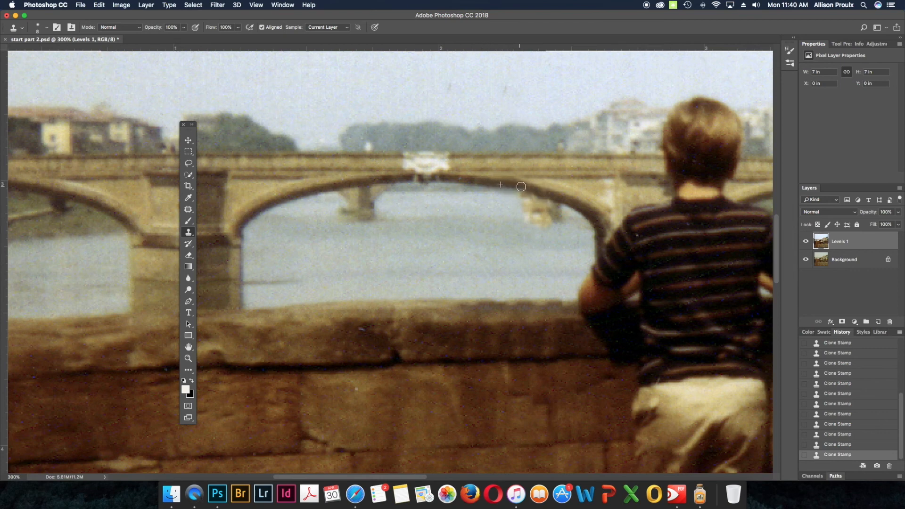
{"action": "left_click", "coordinate": [528, 189], "text": "alt"}
{"action": "left_click", "coordinate": [560, 196]}
{"action": "left_click", "coordinate": [552, 196], "text": "alt"}
{"action": "left_click", "coordinate": [498, 187]}
{"action": "left_click", "coordinate": [556, 199], "text": "alt"}
{"action": "left_click_drag", "start_coordinate": [549, 198], "coordinate": [545, 195]}
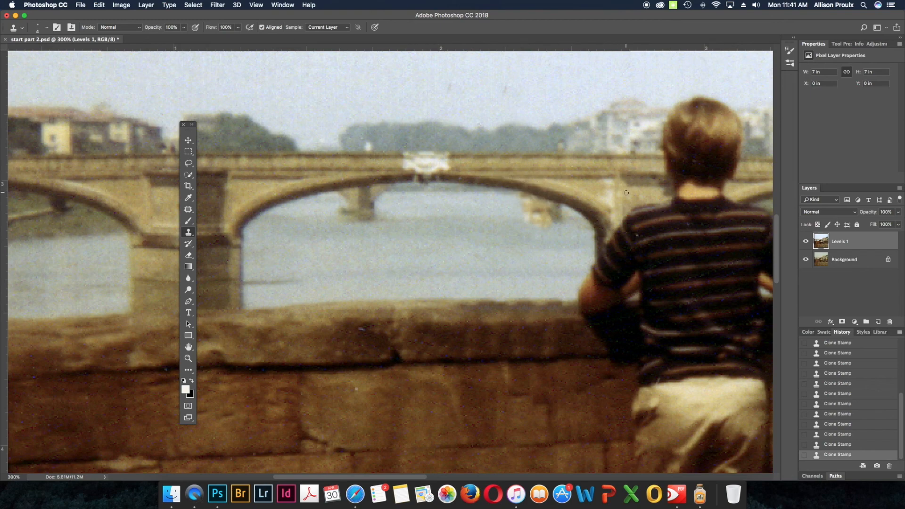
Step: Apply the Dust & Scratches filter to the Levels 1 layer with a 1-pixel radius and a threshold of 0 levels
{"action": "key", "text": "super+1"}
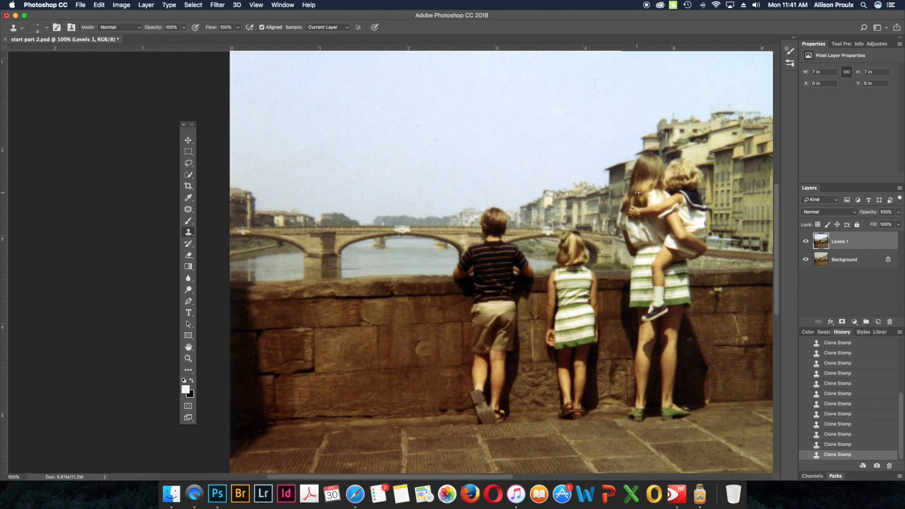
{"action": "key", "text": "super+minus"}
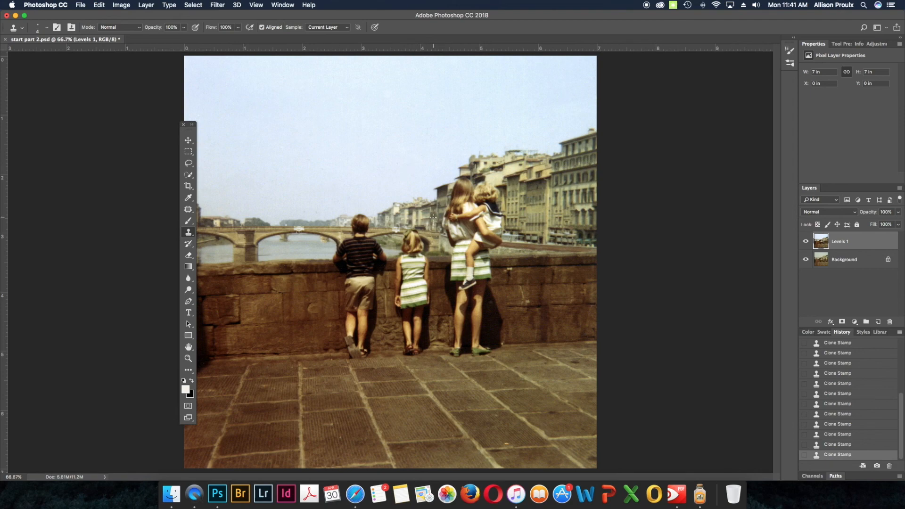
{"action": "scroll", "coordinate": [433, 217], "scroll_direction": "up", "scroll_amount": 3}
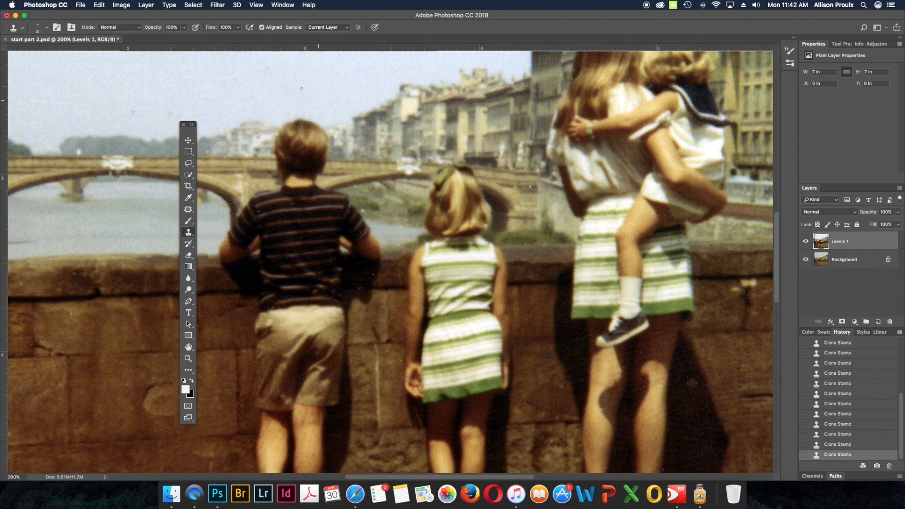
{"action": "left_click", "coordinate": [218, 5]}
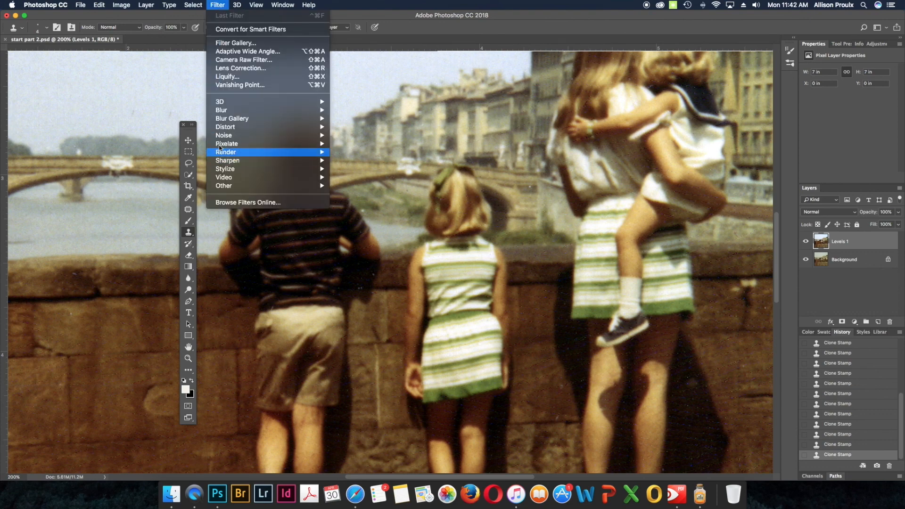
{"action": "mouse_move", "coordinate": [227, 136]}
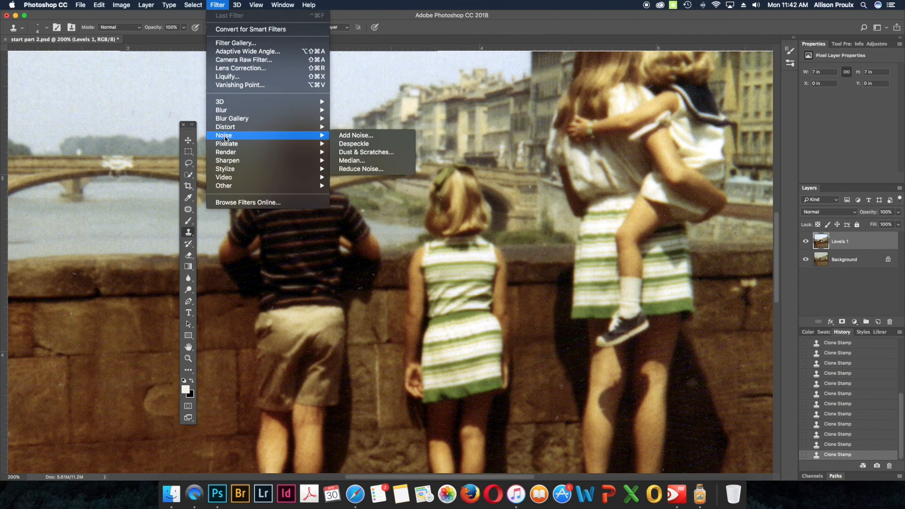
{"action": "left_click", "coordinate": [364, 153]}
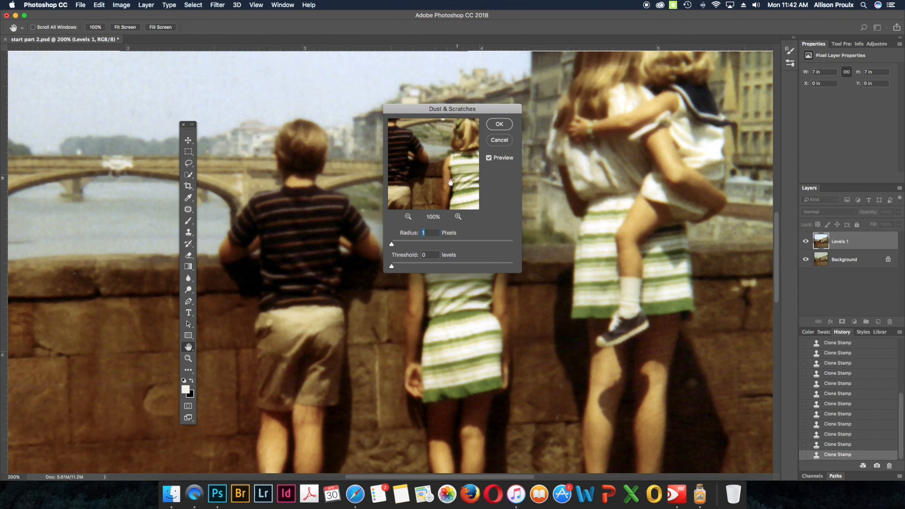
{"action": "left_click_drag", "start_coordinate": [421, 173], "coordinate": [458, 192]}
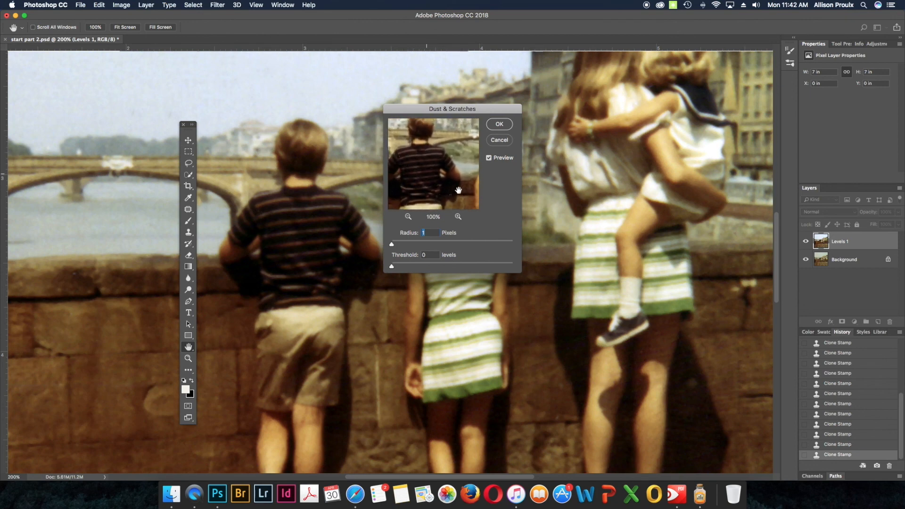
{"action": "left_click", "coordinate": [458, 217]}
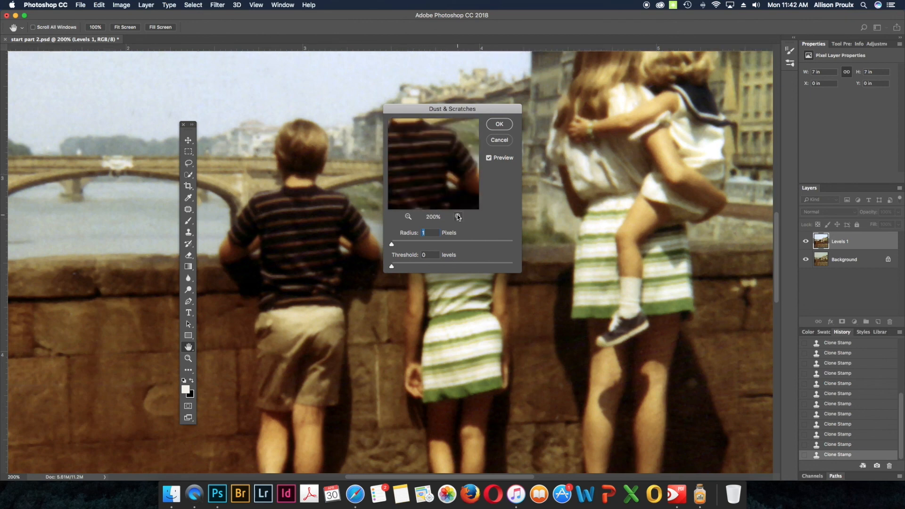
{"action": "left_click", "coordinate": [408, 217]}
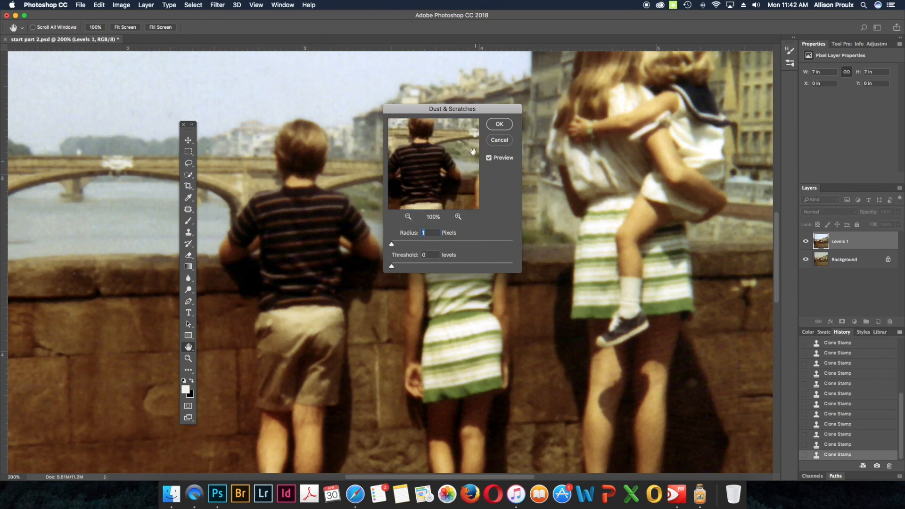
{"action": "left_click", "coordinate": [499, 124]}
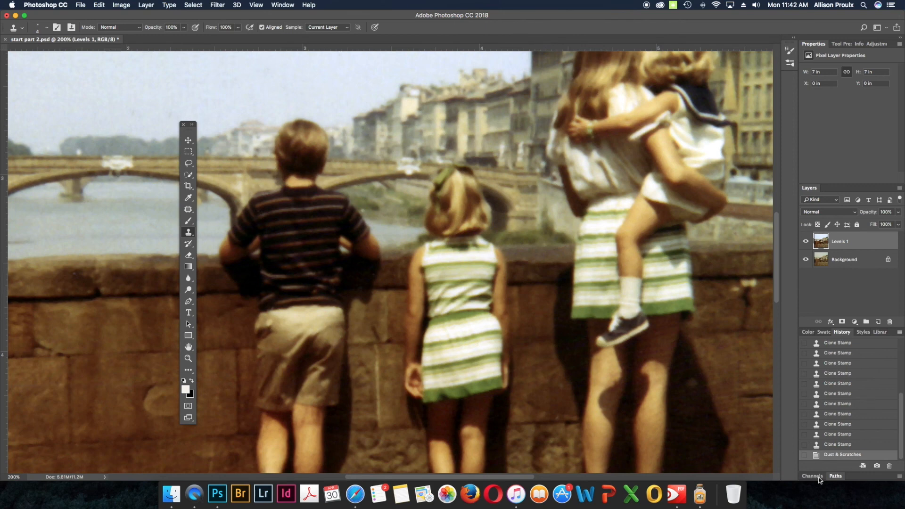
Step: Compare the retouched photo with the original by hiding and reshowing the Levels 1 layer
{"action": "left_click", "coordinate": [806, 242]}
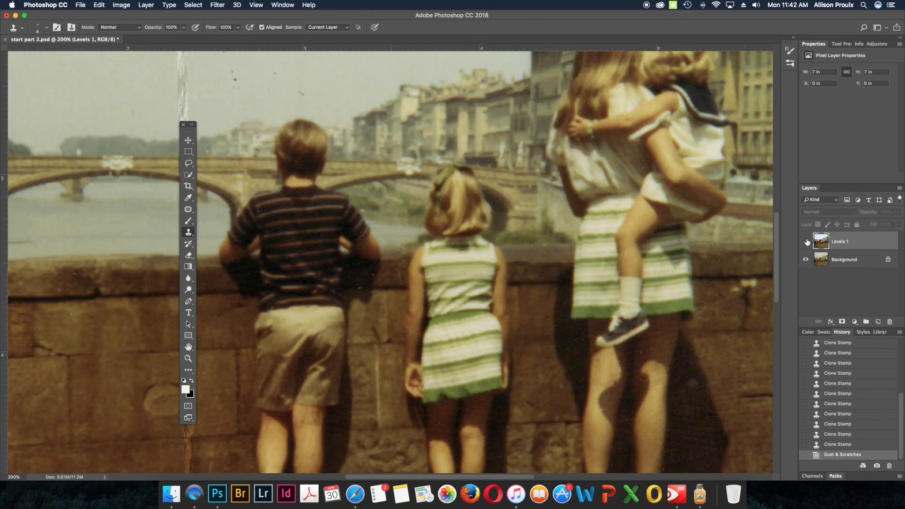
{"action": "left_click", "coordinate": [807, 242]}
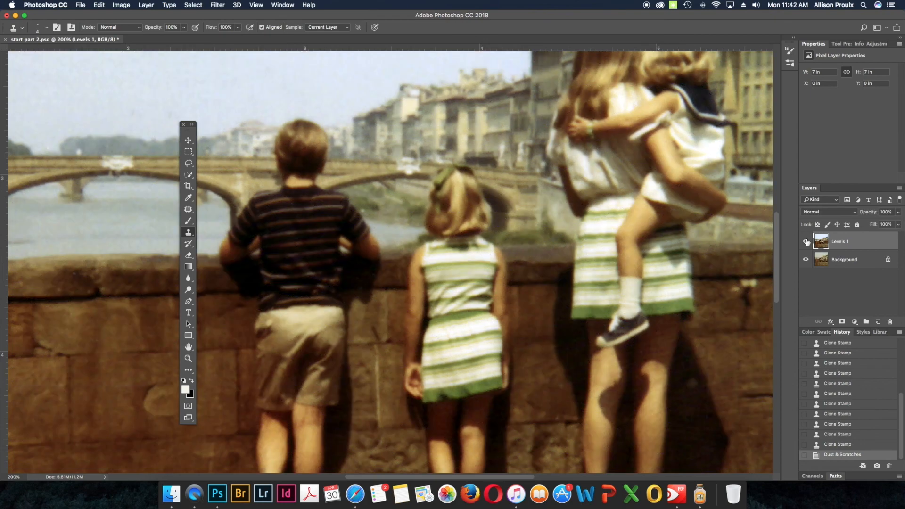
{"action": "key", "text": "super+0"}
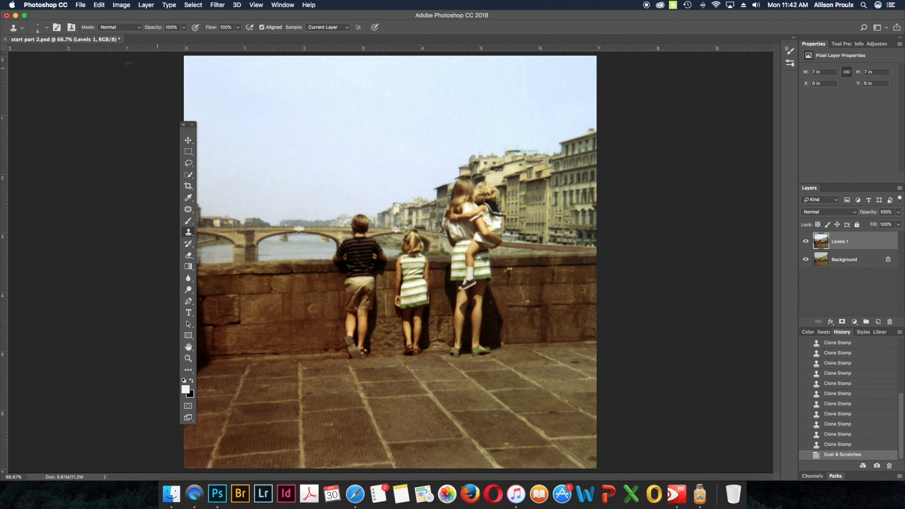
Step: Apply Smart Sharpen to the Levels 1 layer with amount 60%, radius 1.5 px and noise reduction 10%, and save the document
{"action": "left_click", "coordinate": [219, 6]}
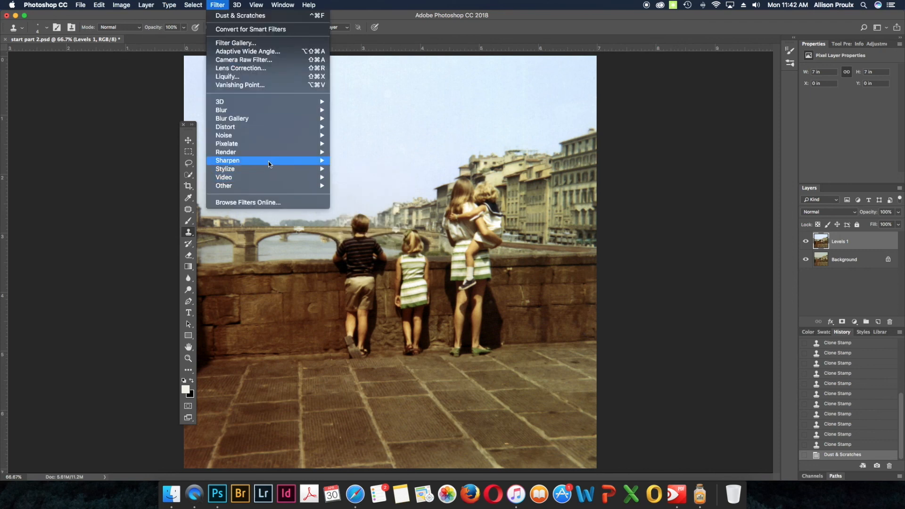
{"action": "mouse_move", "coordinate": [268, 162]}
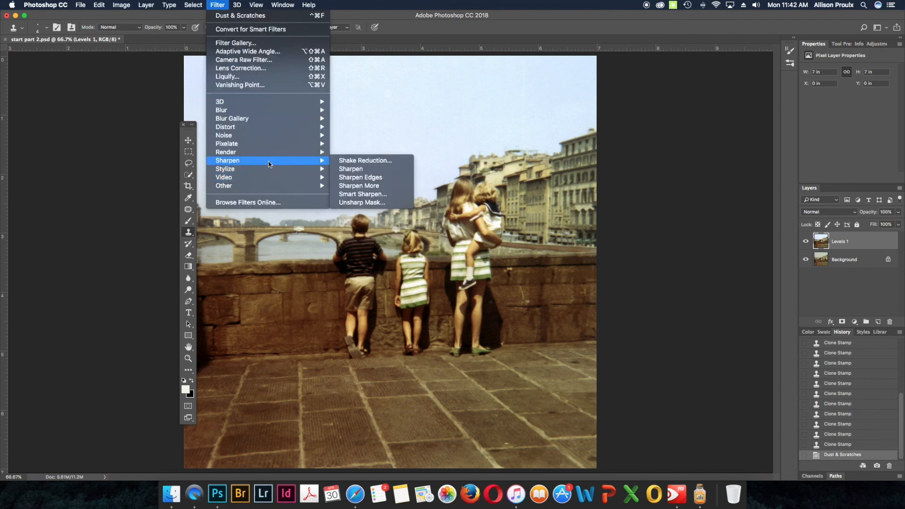
{"action": "left_click", "coordinate": [347, 194]}
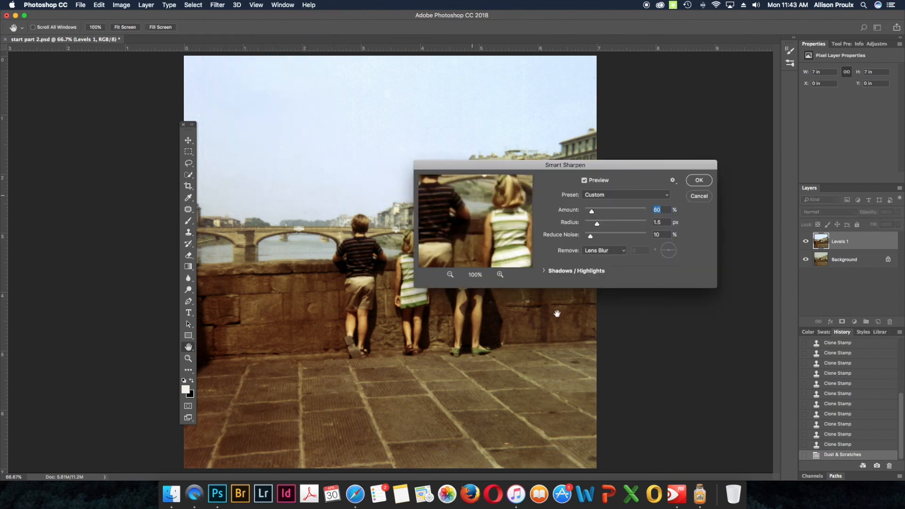
{"action": "left_click_drag", "start_coordinate": [487, 221], "coordinate": [493, 217]}
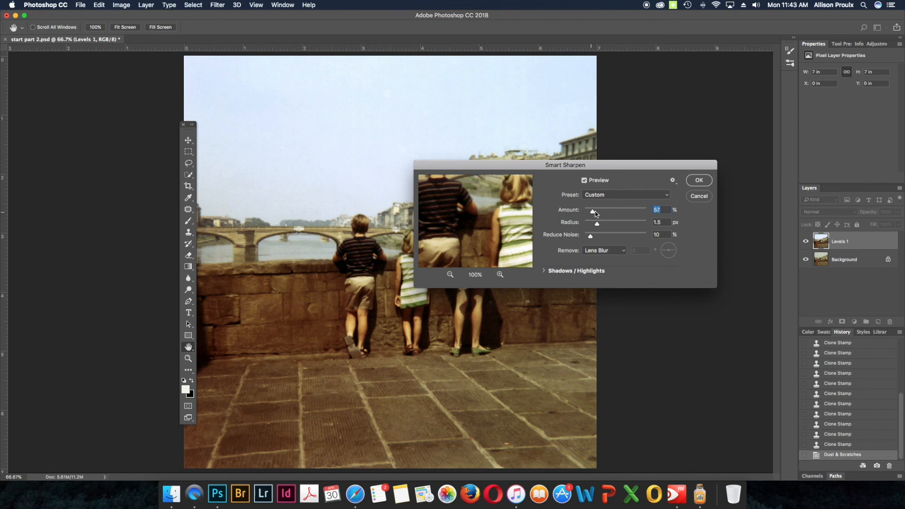
{"action": "left_click_drag", "start_coordinate": [593, 212], "coordinate": [605, 211]}
{"action": "type", "text": "60"}
{"action": "left_click", "coordinate": [698, 181]}
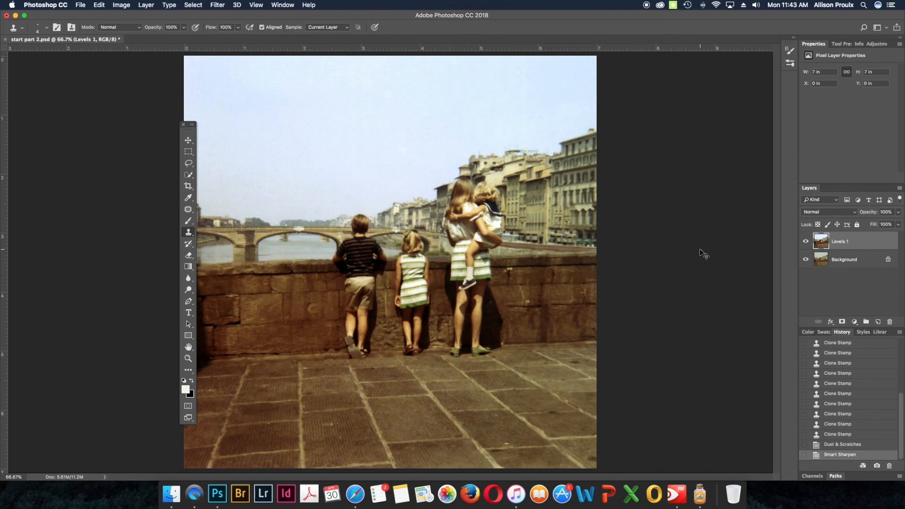
{"action": "key", "text": "super+s"}
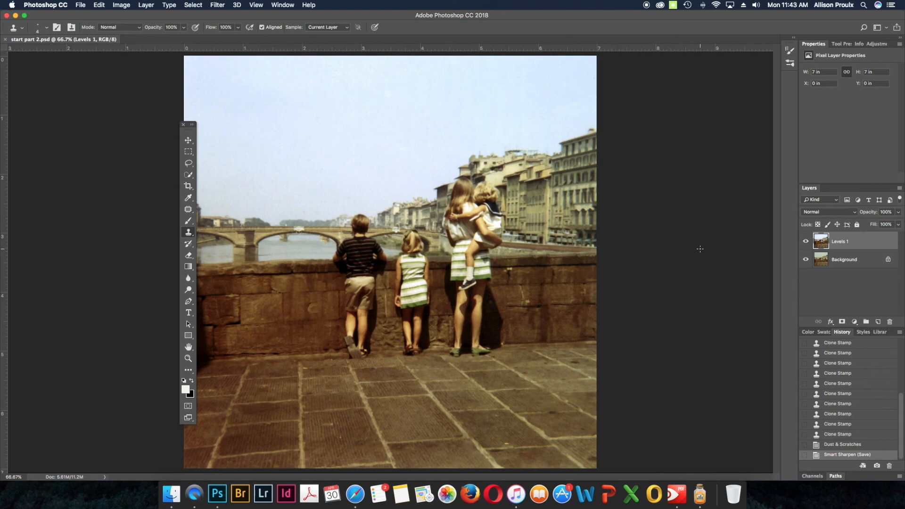